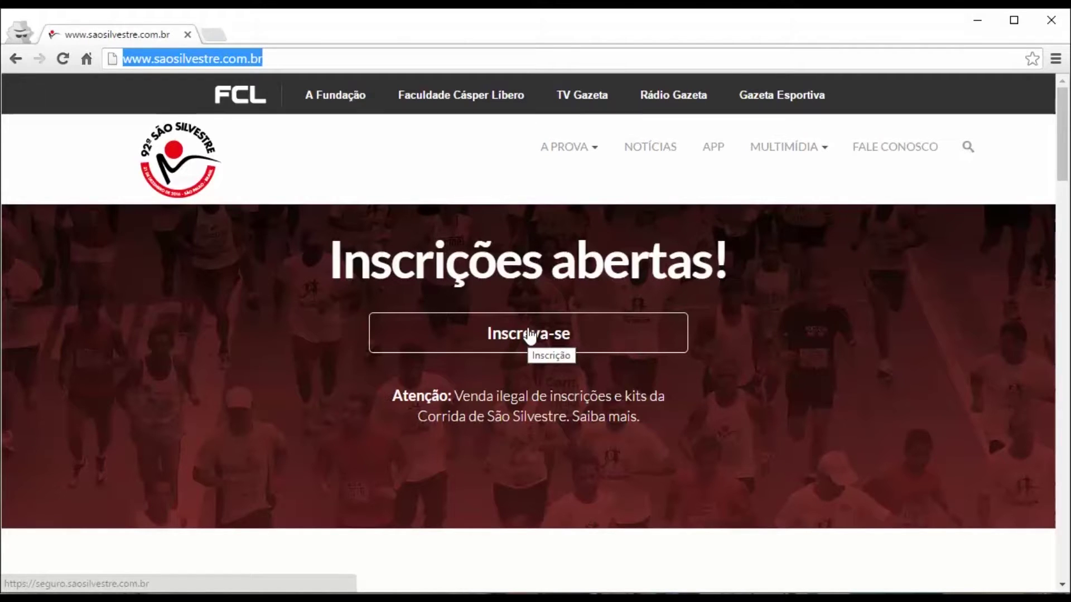
Click 'Inscreva-se' under 'Inscrições abertas!' to reach the registration login page.
click(530, 336)
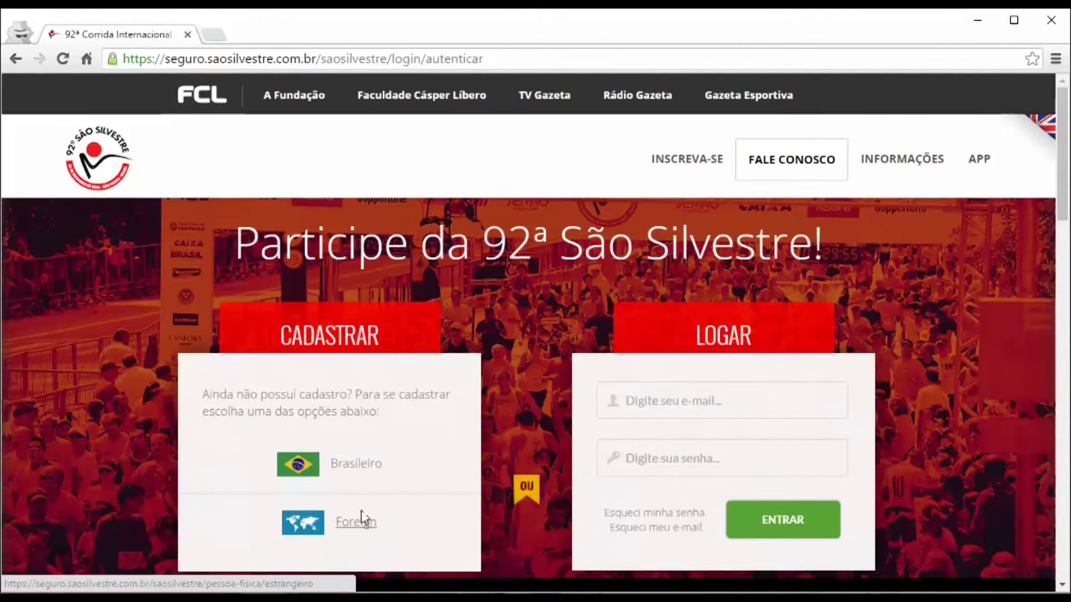
Choose 'Brasileiro' in the CADASTRAR box to open the Brazilian Cadastro form.
click(363, 470)
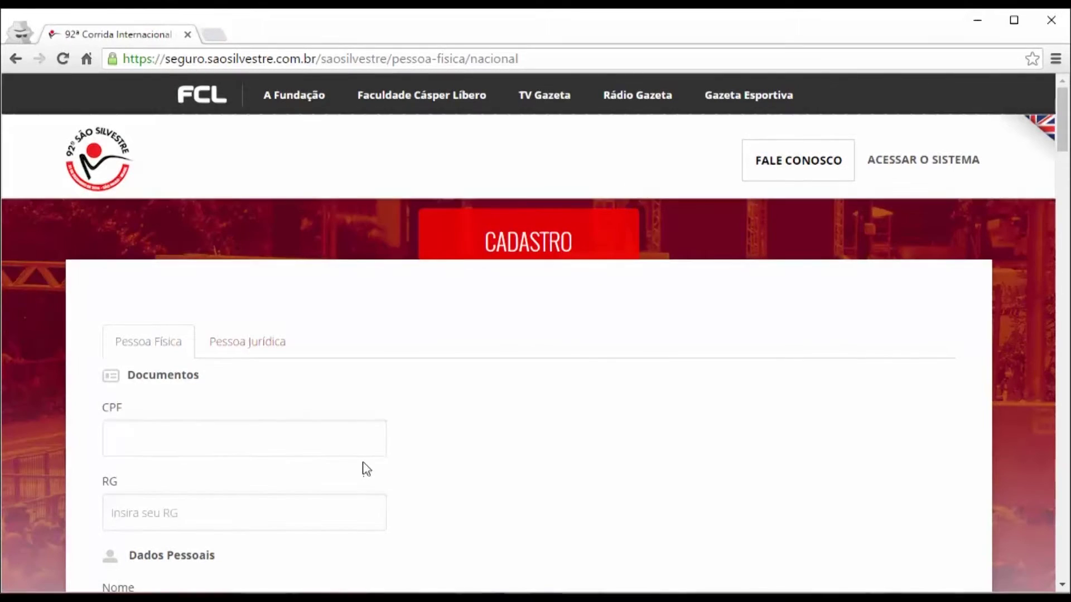
Enter the participant's CPF and RG numbers on the Pessoa Física form.
click(335, 438)
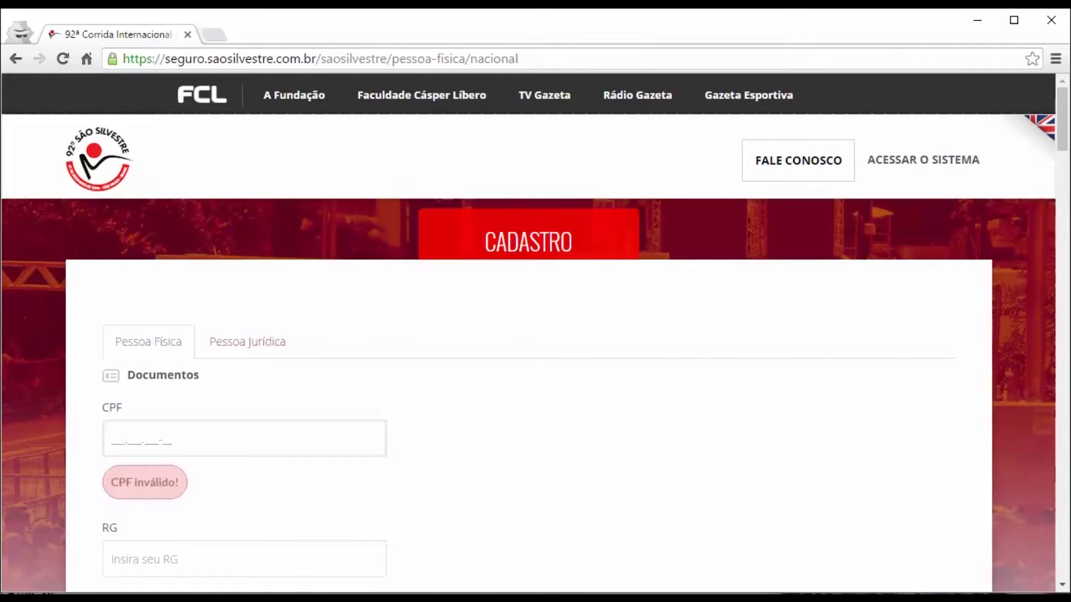
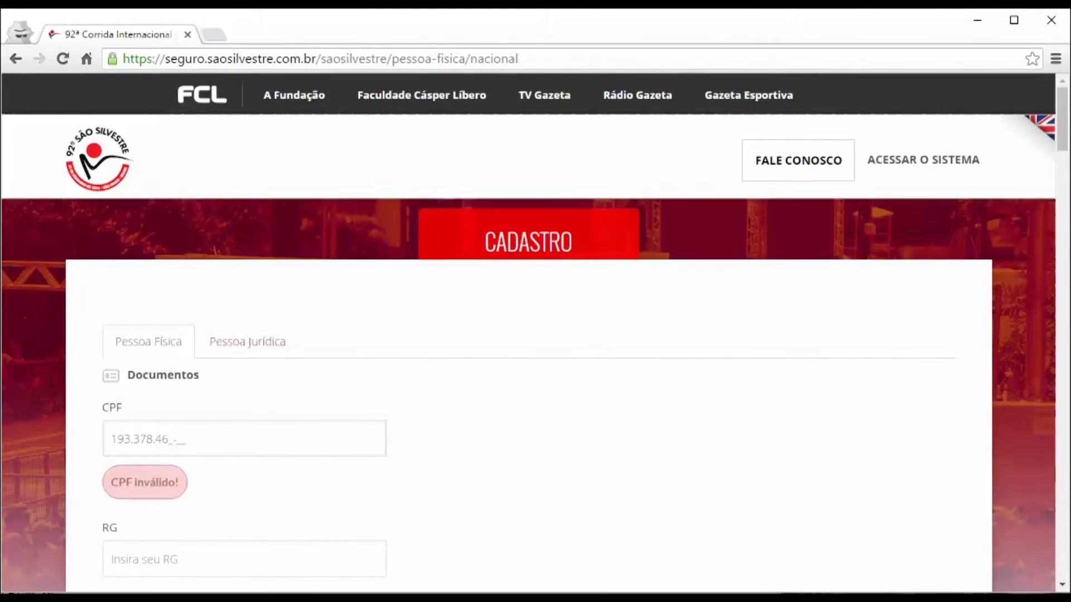
click(111, 559)
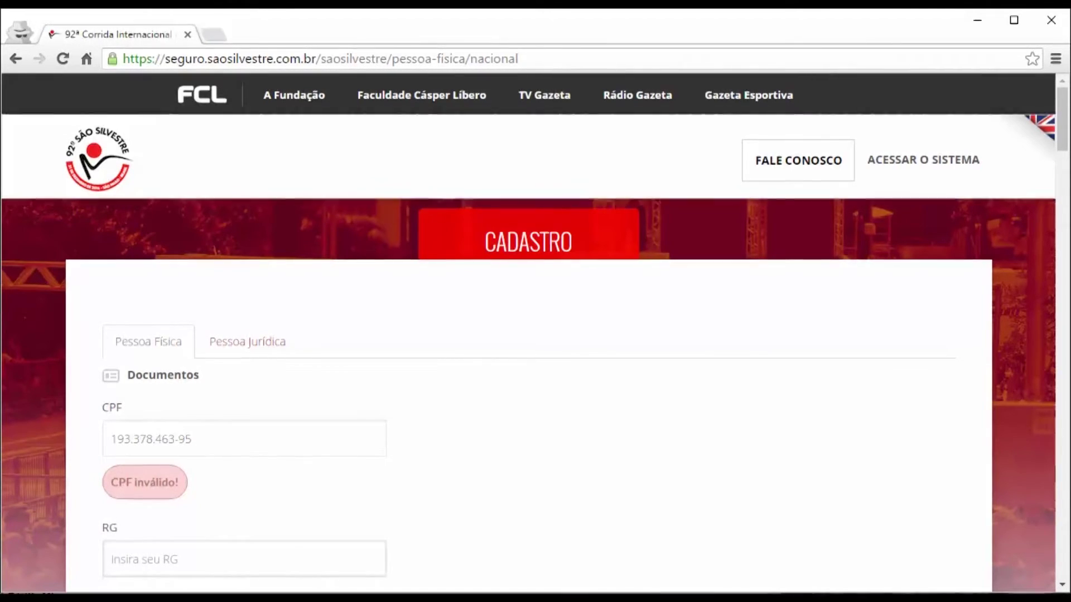
scroll(1053, 151, down, 5)
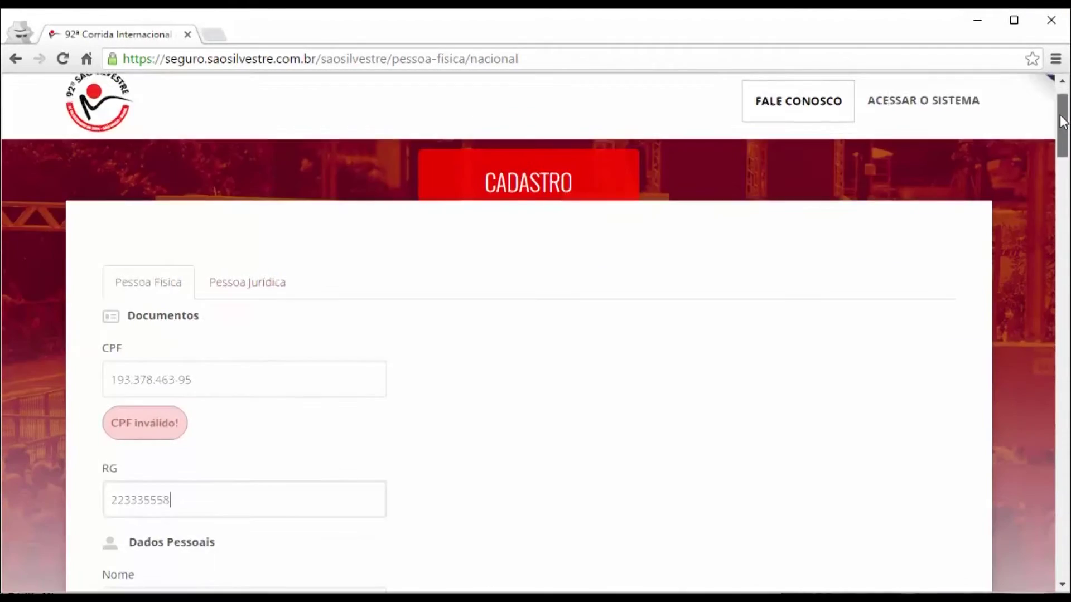
drag(1051, 146, 1042, 170)
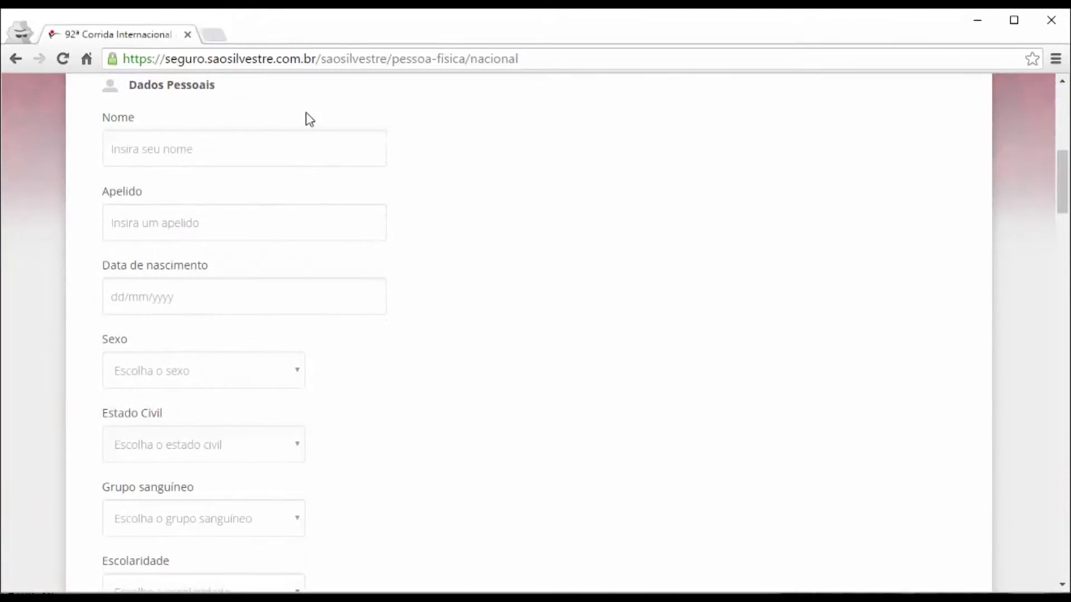
Fill in the participant's full name, nickname and birth date.
click(224, 143)
key(Tab)
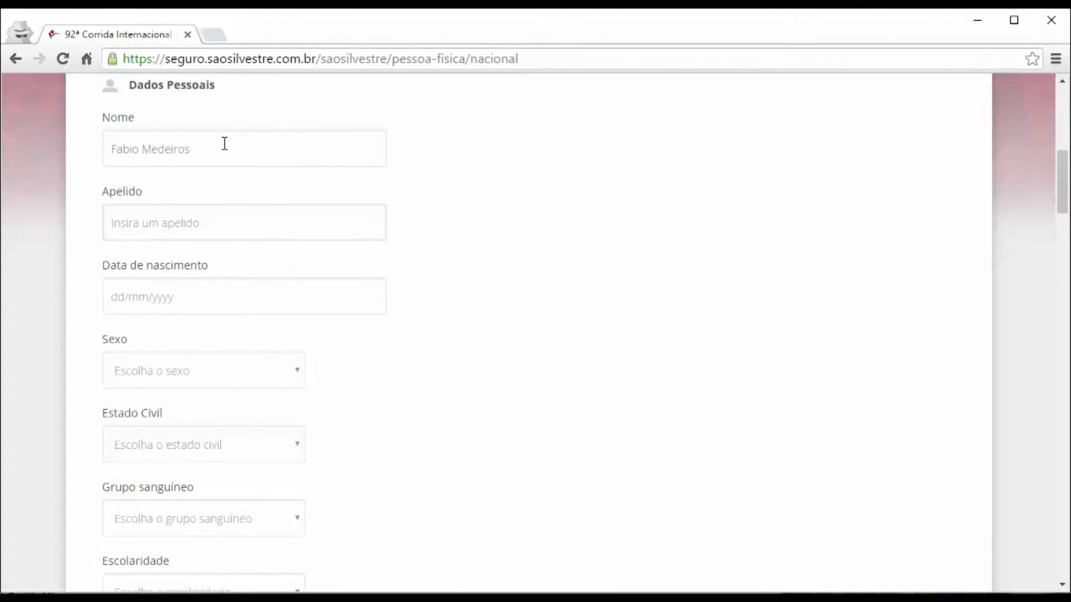
text(Fabão)
key(Tab)
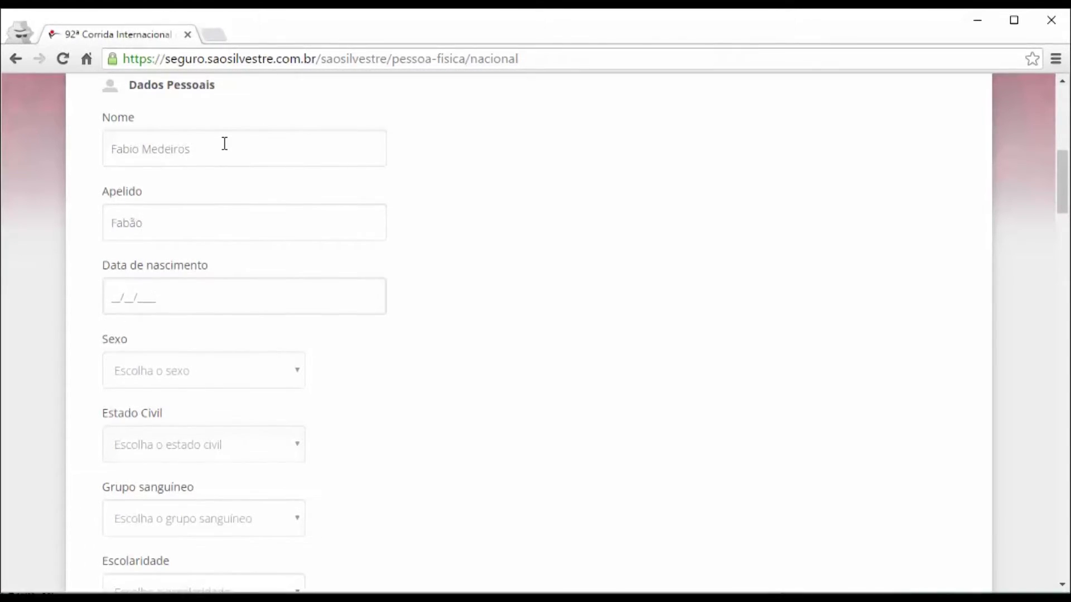
text(01/01/1971)
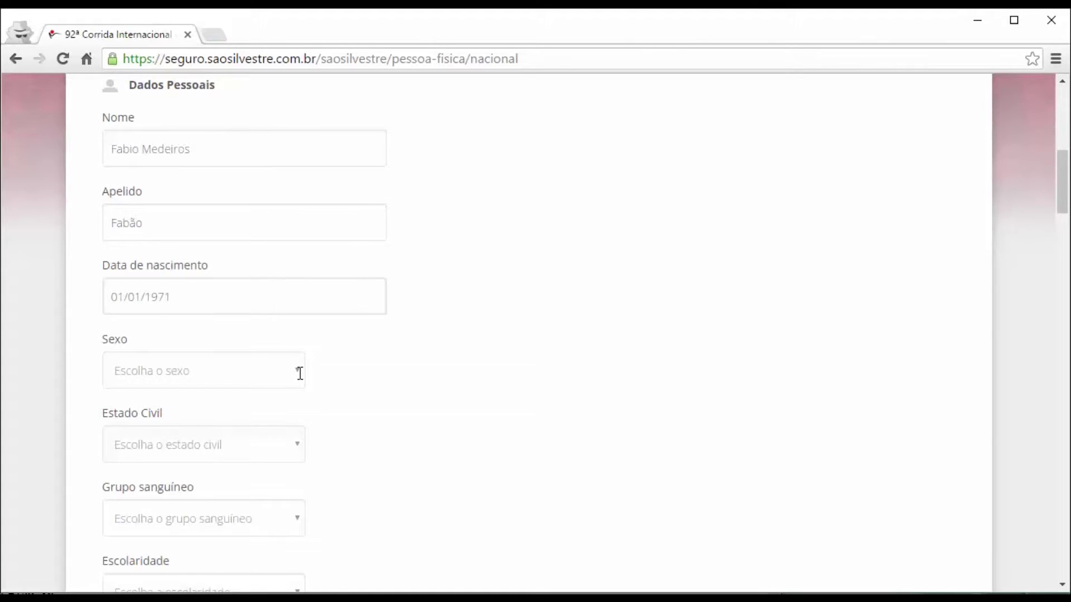
Set Sexo to Masculino, Estado Civil to Casado(a) and blood group to O+.
click(189, 370)
key(Down)
key(Down)
key(Up)
key(Tab)
key(Down)
key(Down)
key(Tab)
key(o)
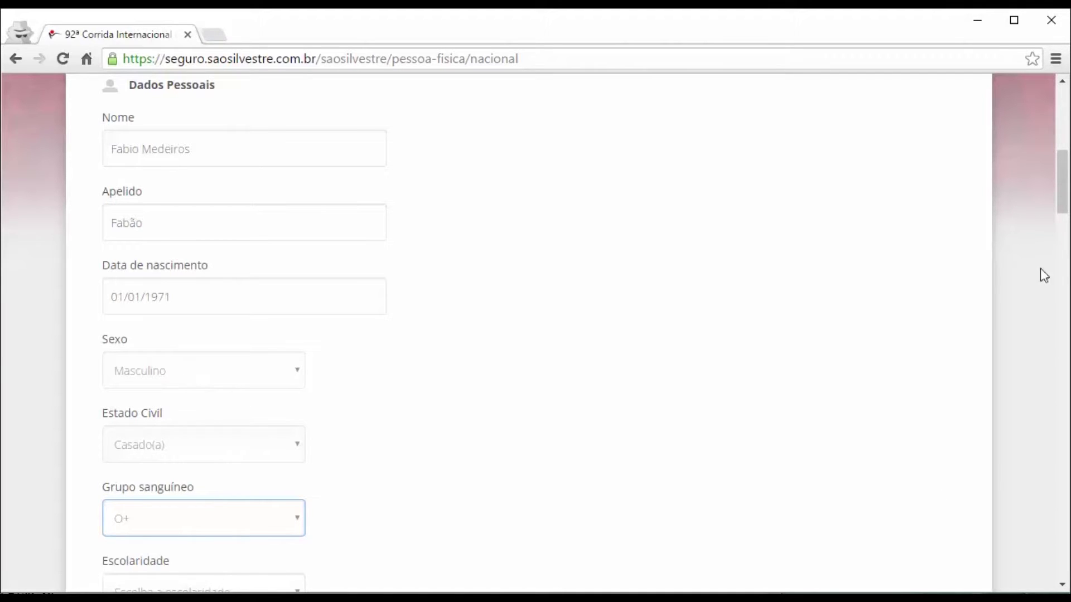
Set Escolaridade to Pós-graduação, street type to Alameda and address type to Residencial.
drag(1059, 199, 1060, 248)
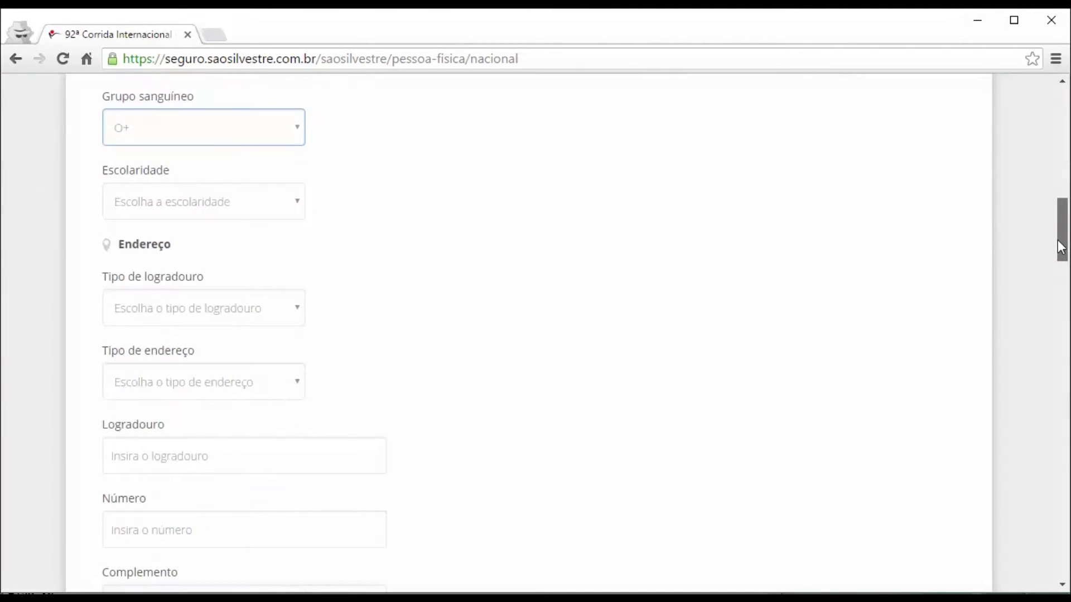
key(Tab)
key(Down)
key(Down)
key(Down)
key(Down)
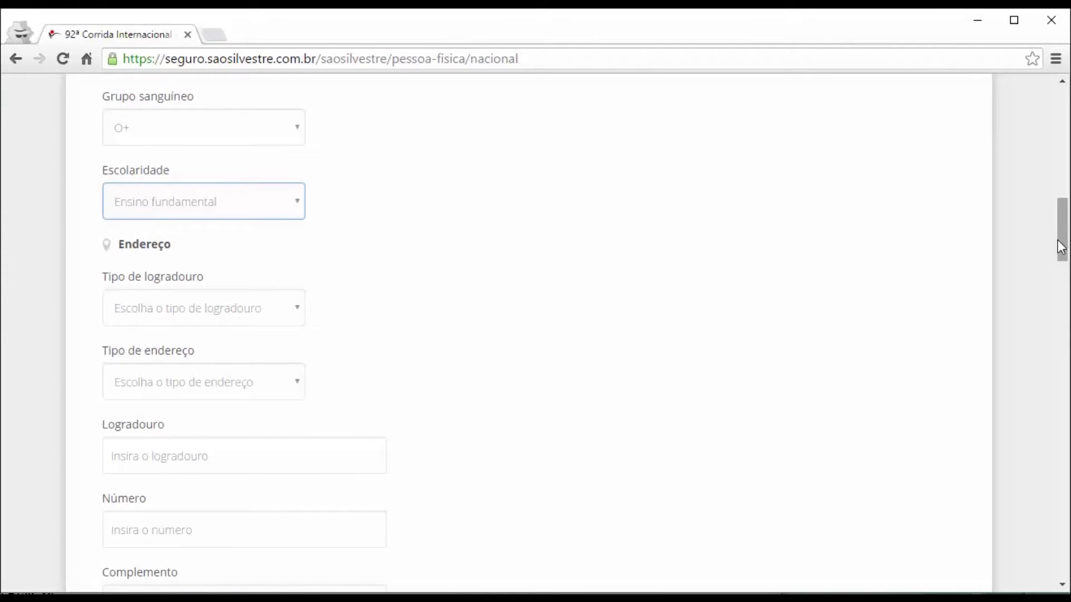
key(Tab)
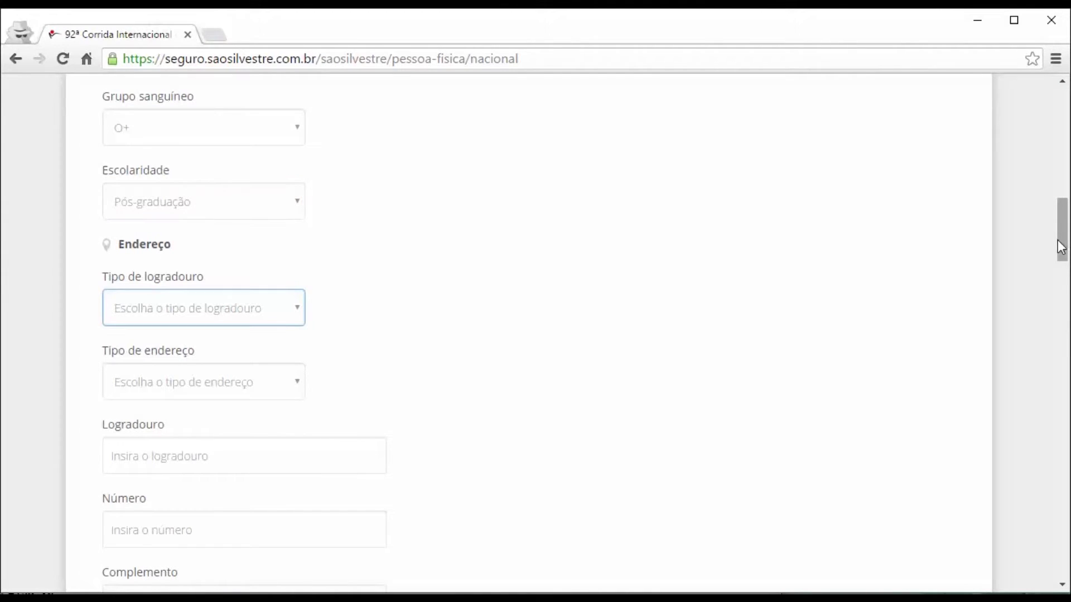
key(Down)
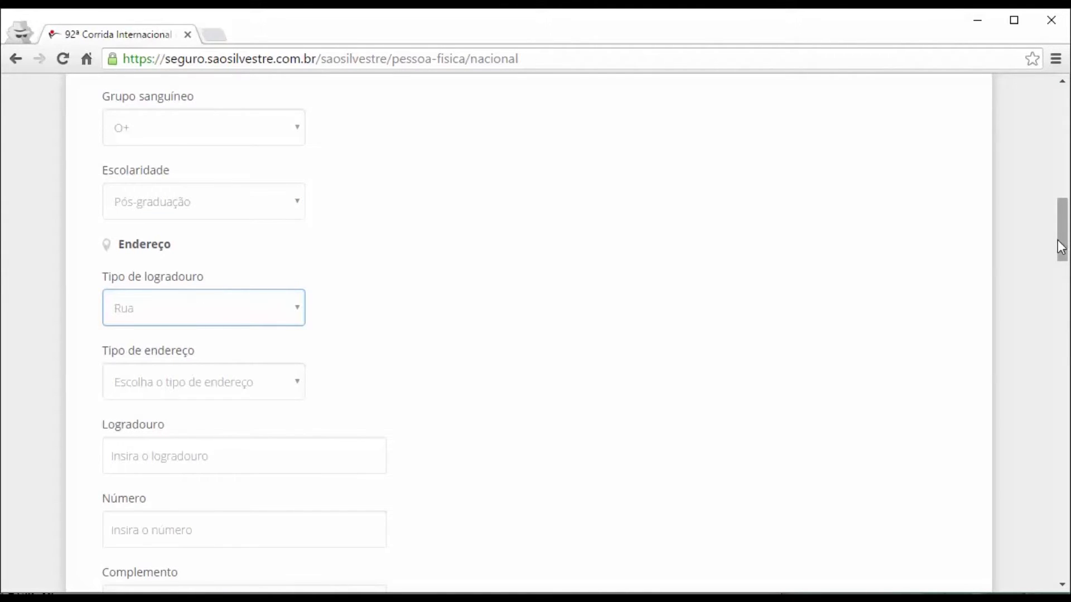
key(a)
key(Tab)
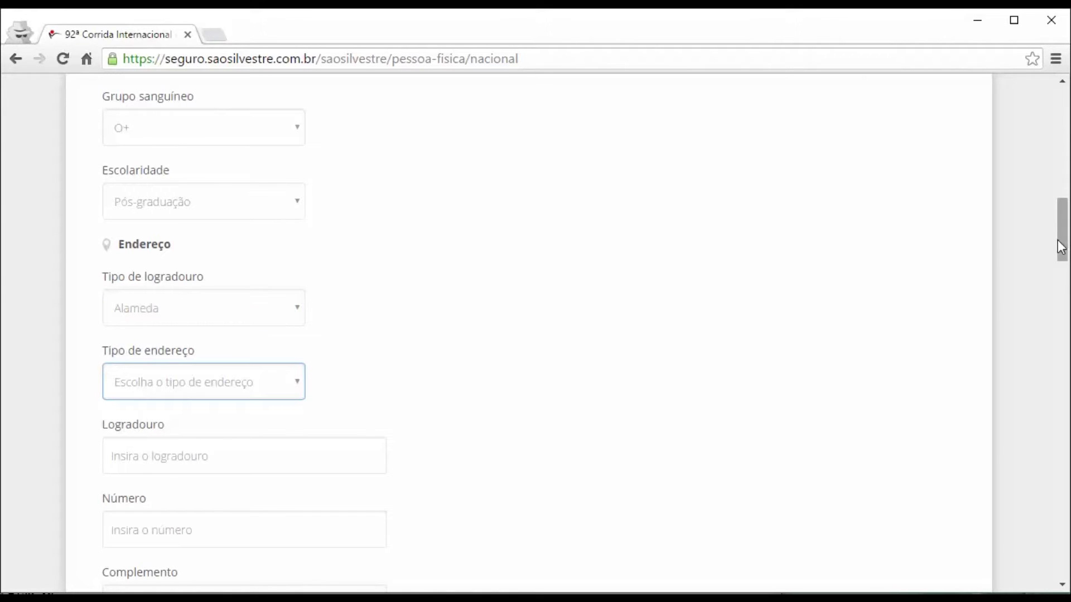
key(Down)
Enter the street name and house number of the address.
key(Tab)
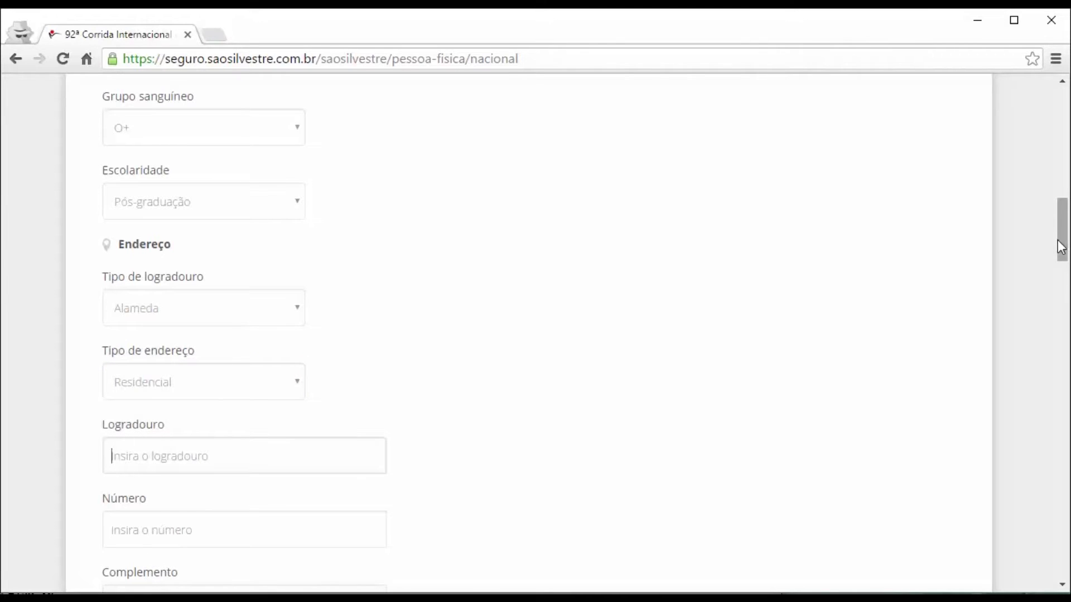
text(Não)
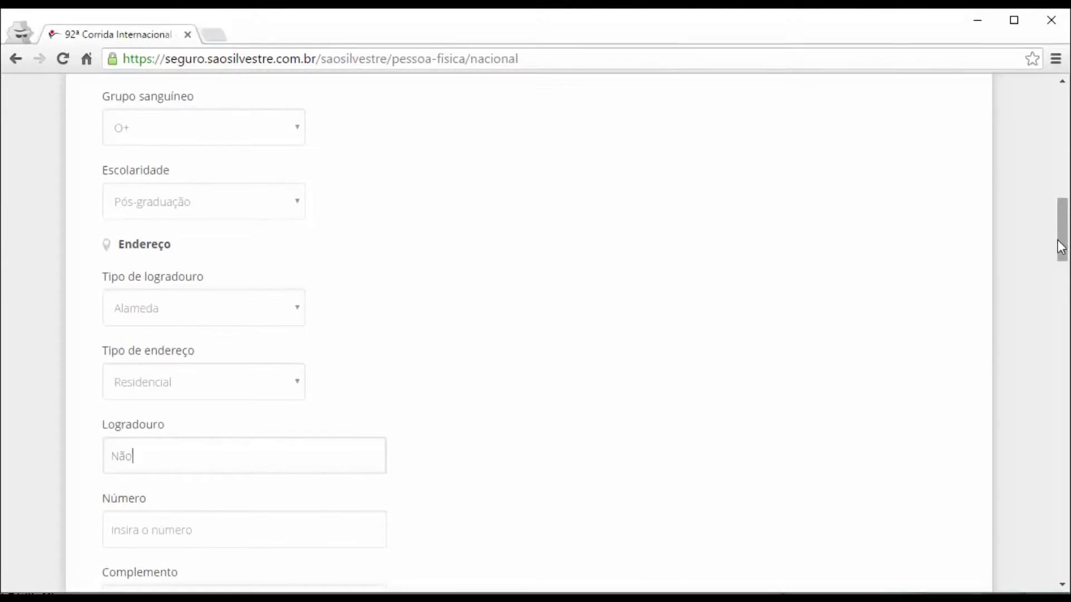
text( quero revelar)
key(Tab)
text(123)
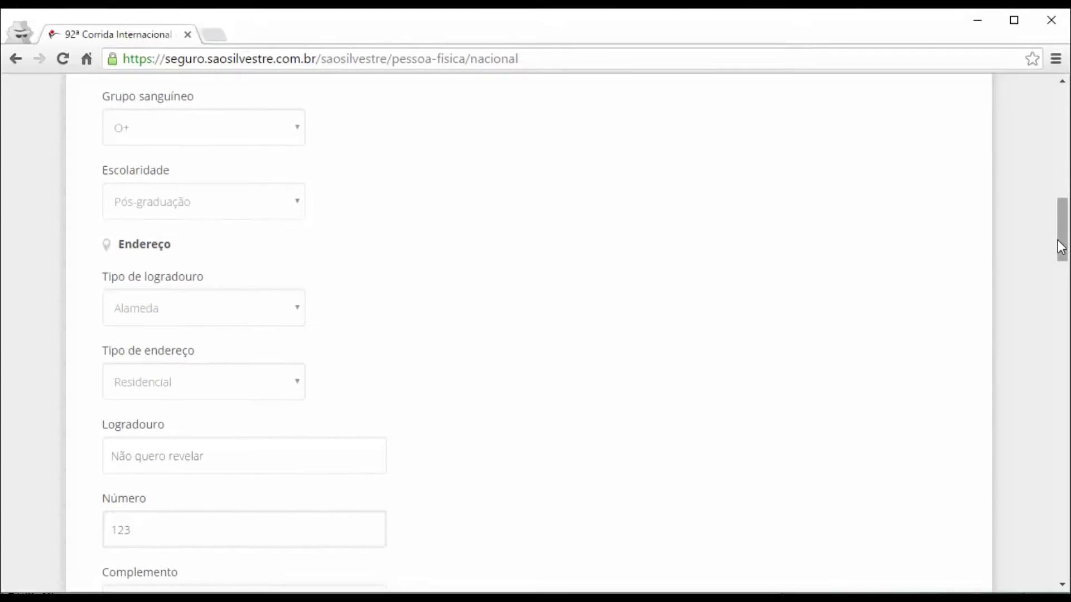
scroll(867, 292, down, 5)
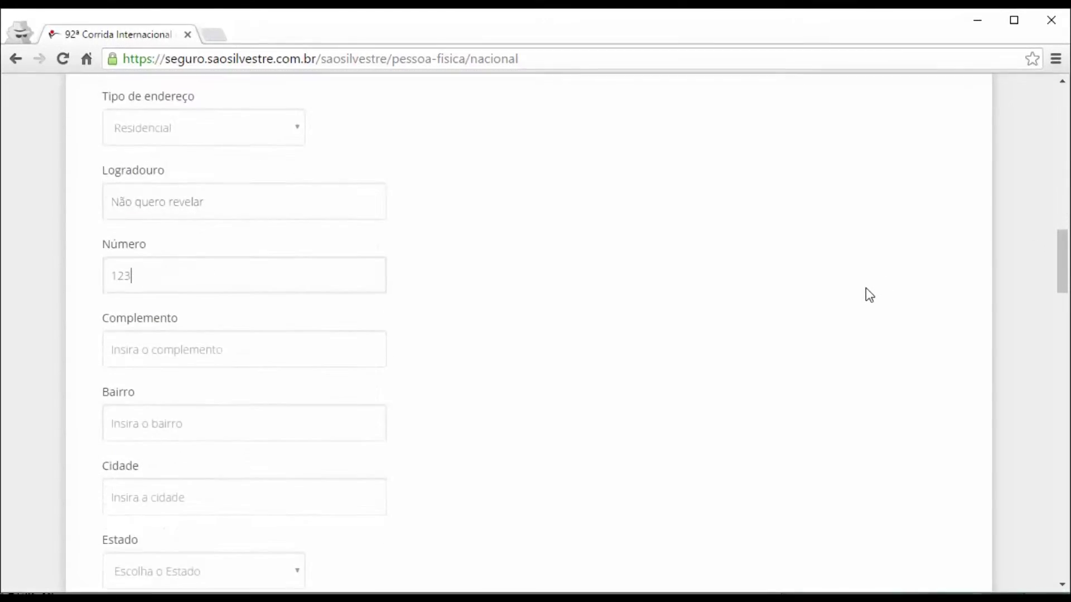
Fill in the address complement, neighbourhood and city fields.
scroll(866, 288, down, 1)
key(Tab)
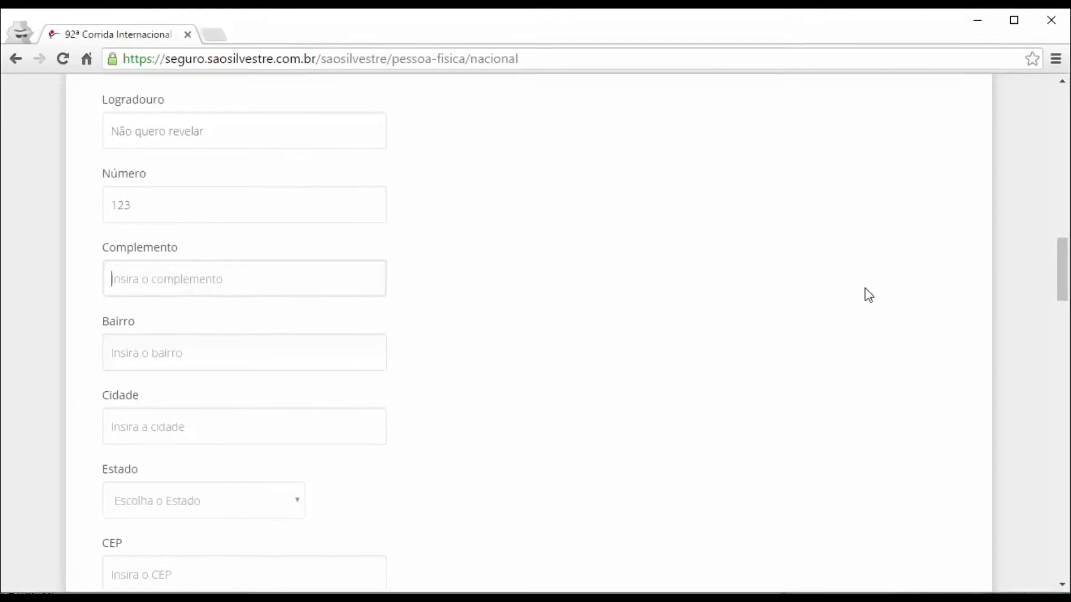
text(ap 456)
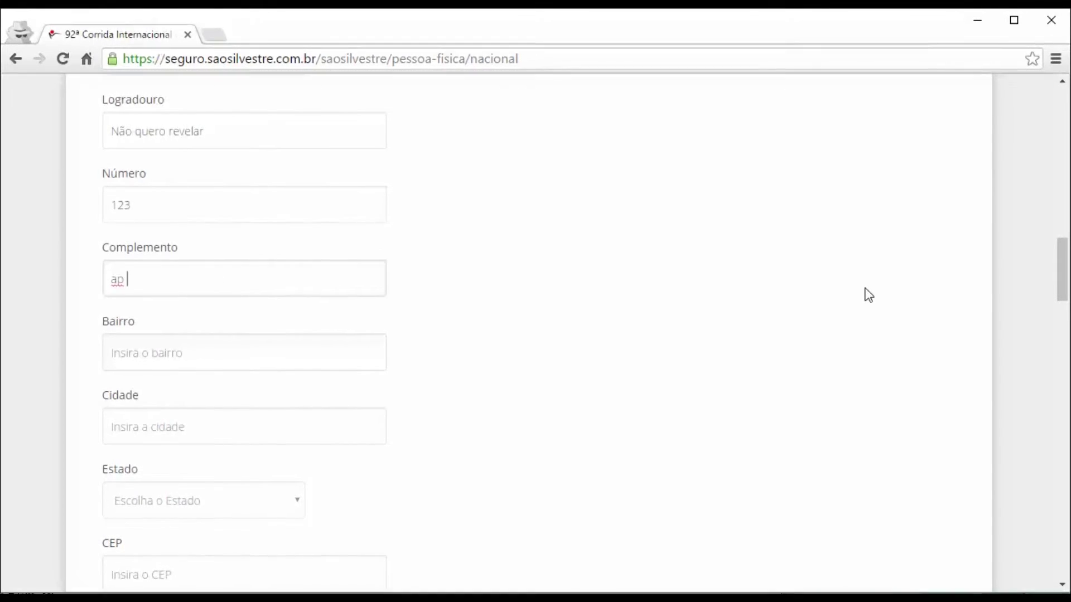
key(Tab)
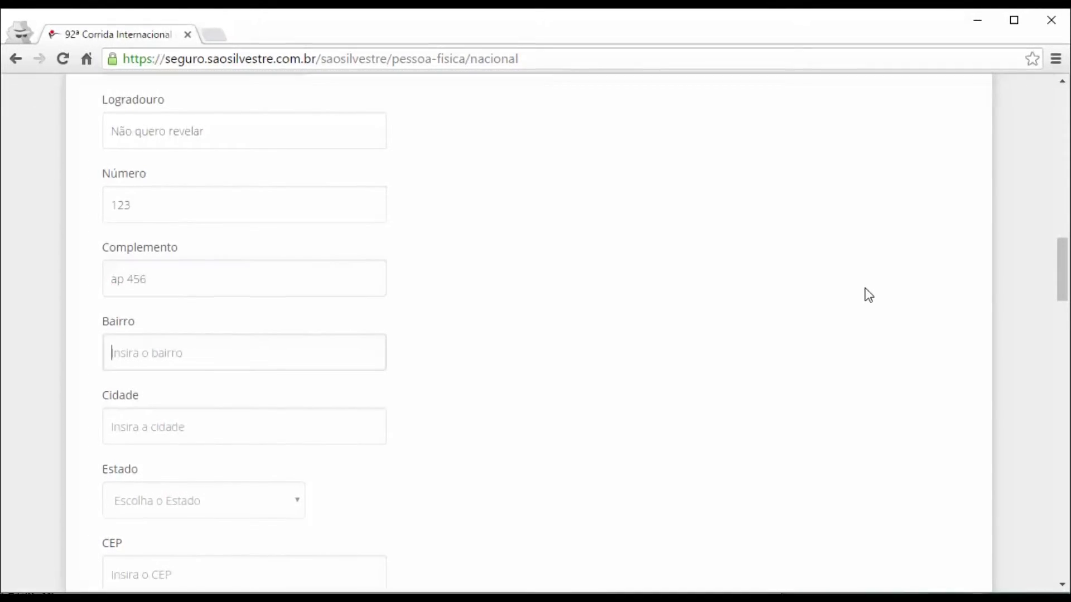
text(Logo Ali)
key(Tab)
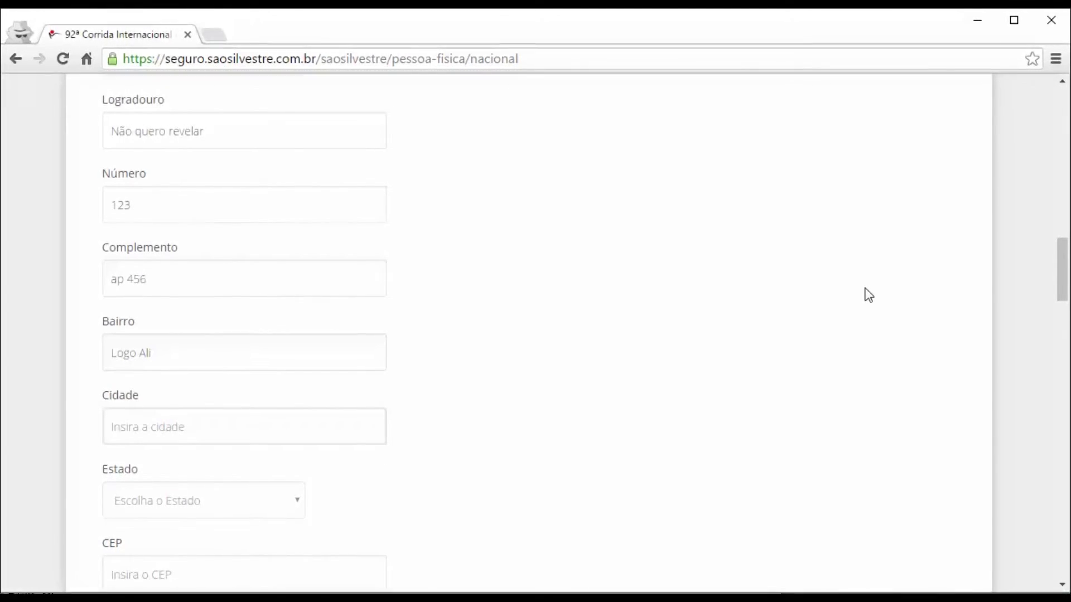
text(São Paulo)
key(Tab)
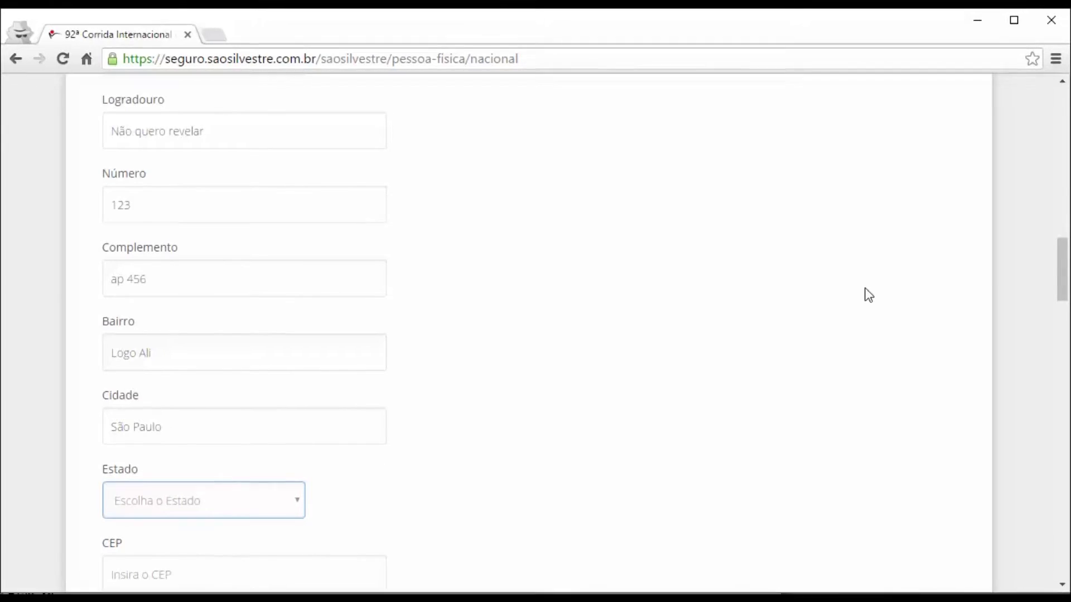
scroll(869, 295, down, 6)
Set Estado to SP and enter the postal code (CEP).
text(sp)
key(Tab)
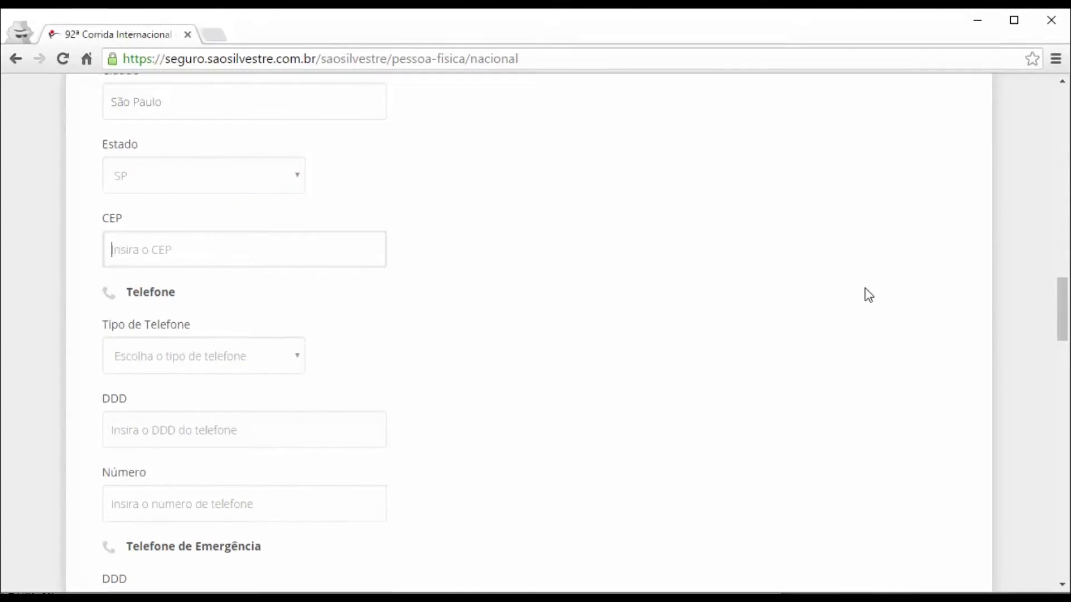
text(0)
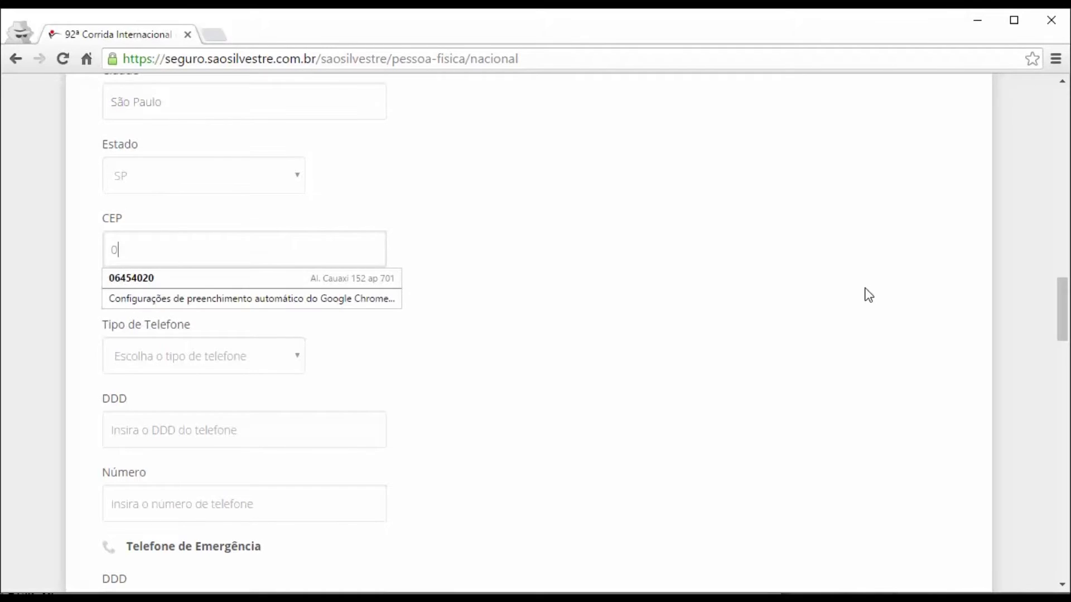
text(66777-1)
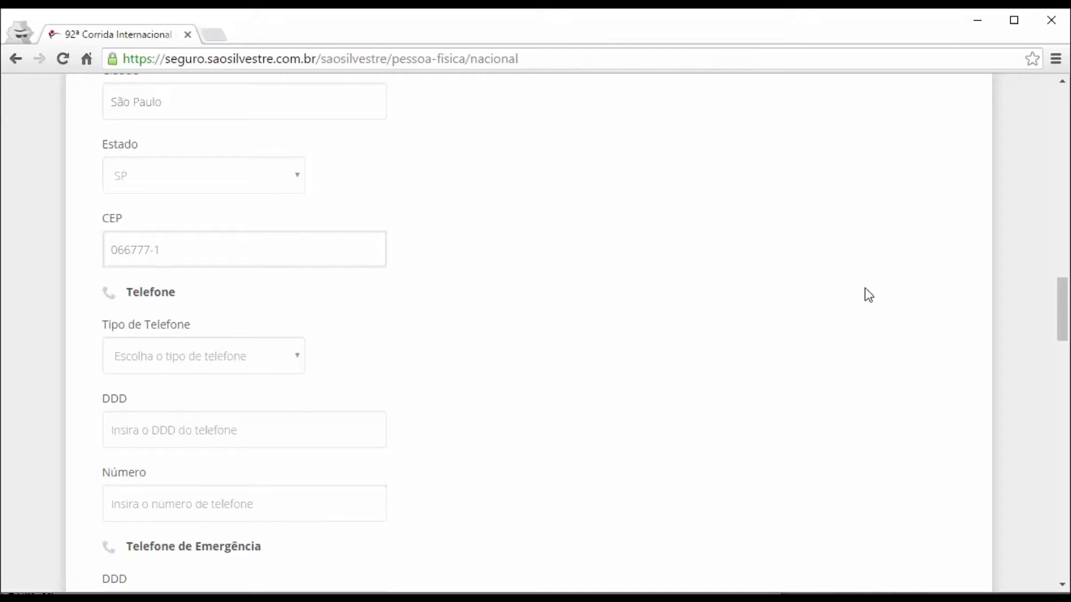
key(BackSpace)
key(BackSpace)
text(123)
Add a Residencial phone with area code 11 and its number.
key(Tab)
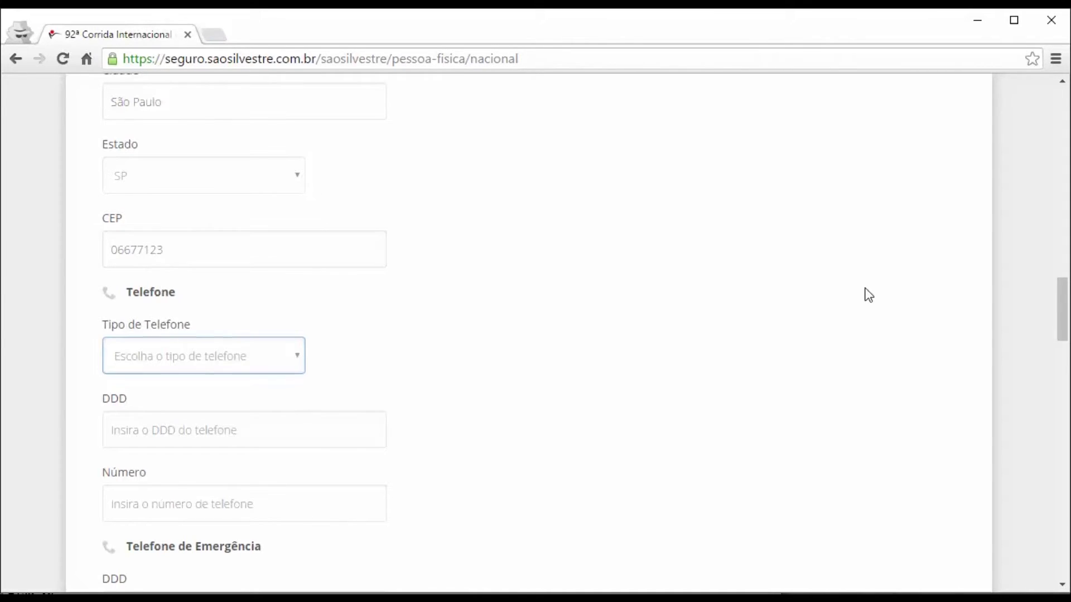
key(Down)
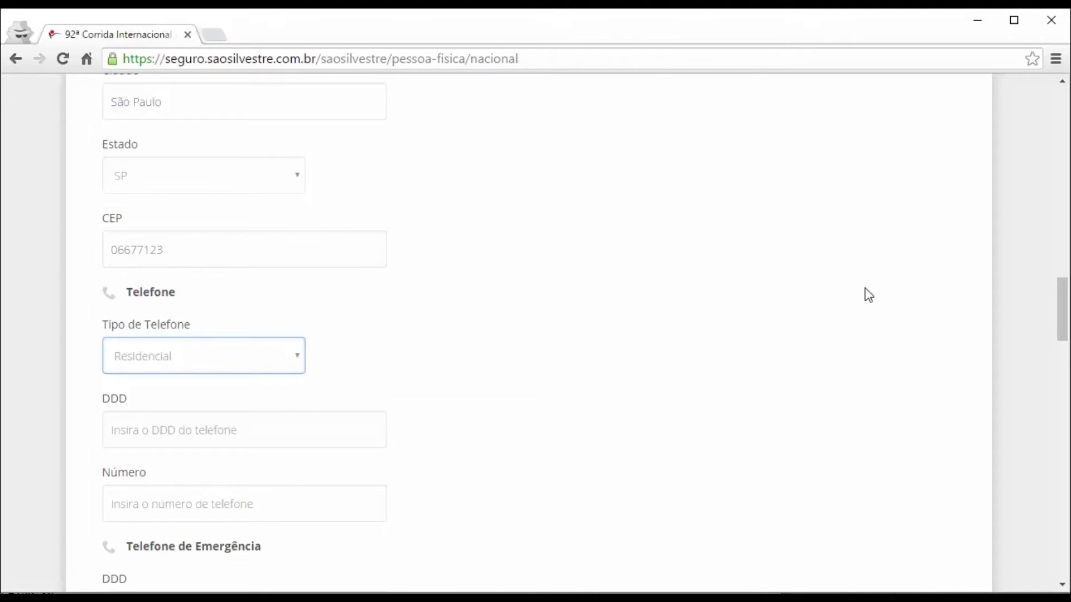
key(Tab)
text(11)
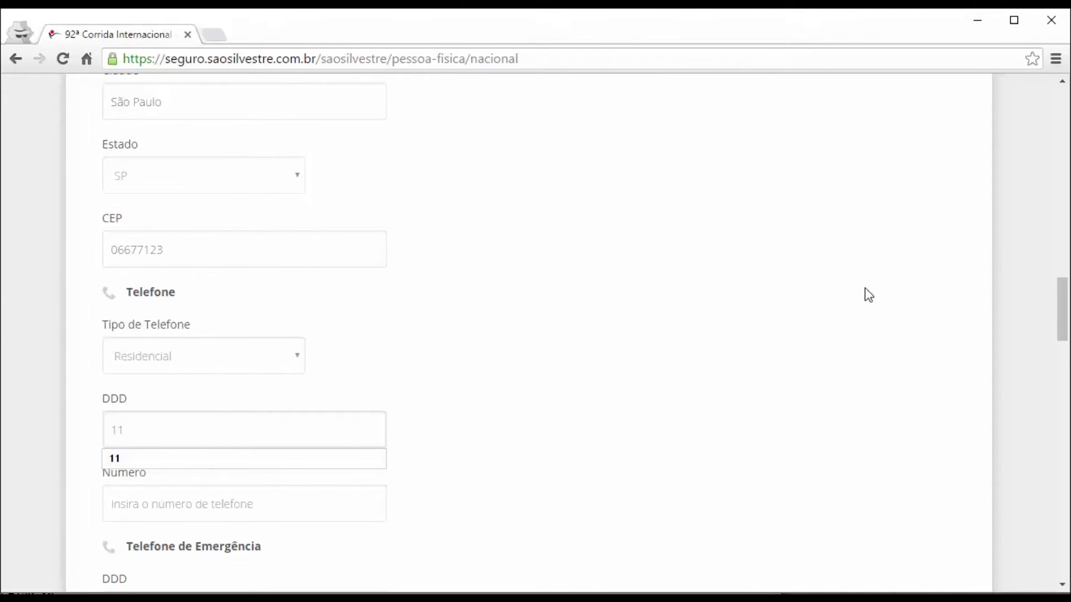
key(Tab)
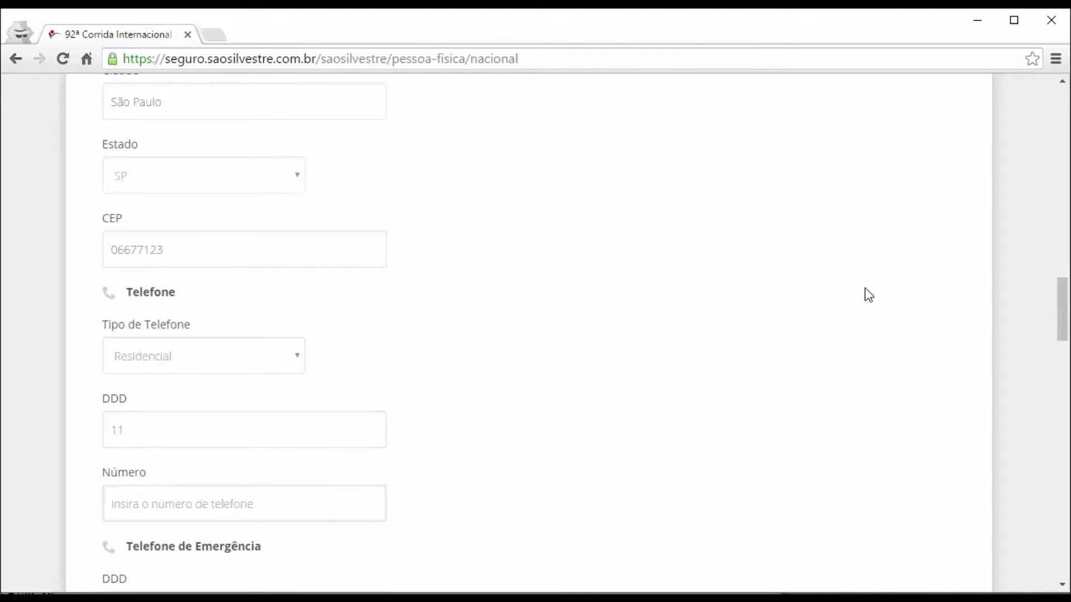
scroll(868, 295, down, 4)
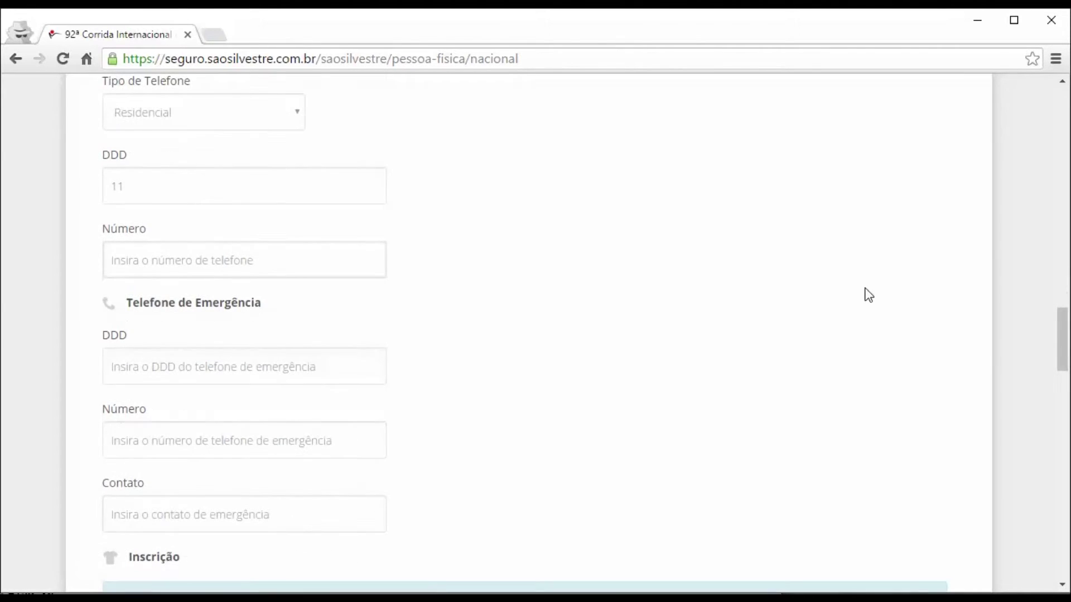
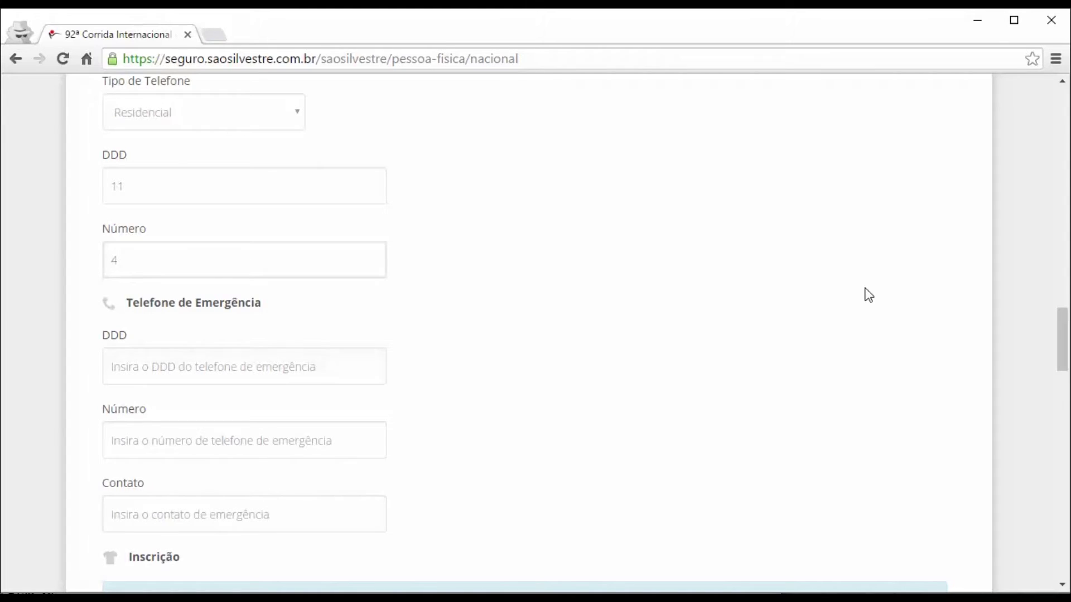
Enter the emergency phone with area code 11, its number and the emergency contact name.
key(Tab)
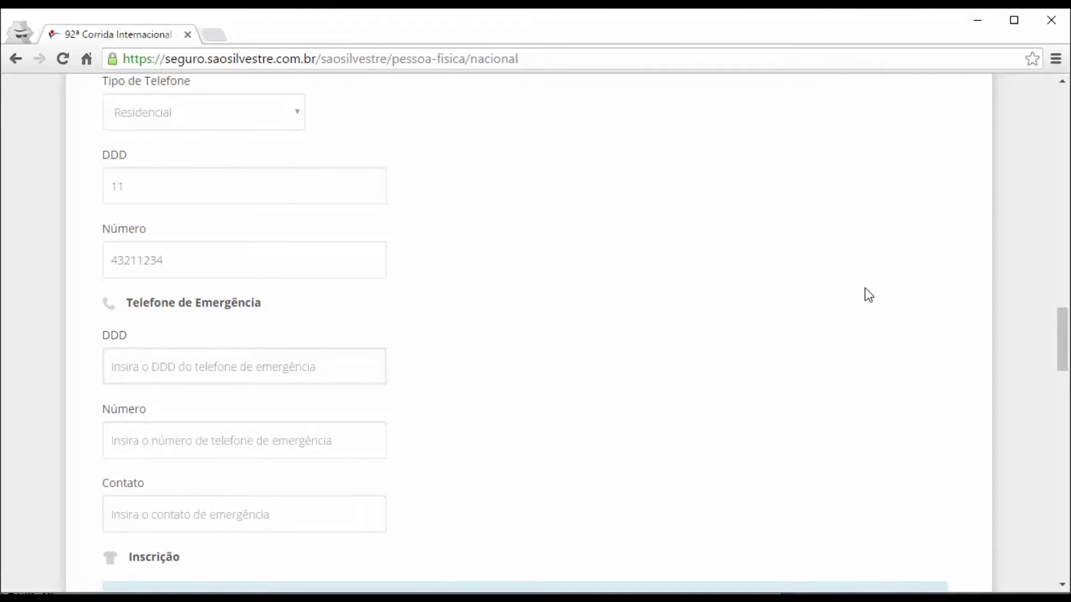
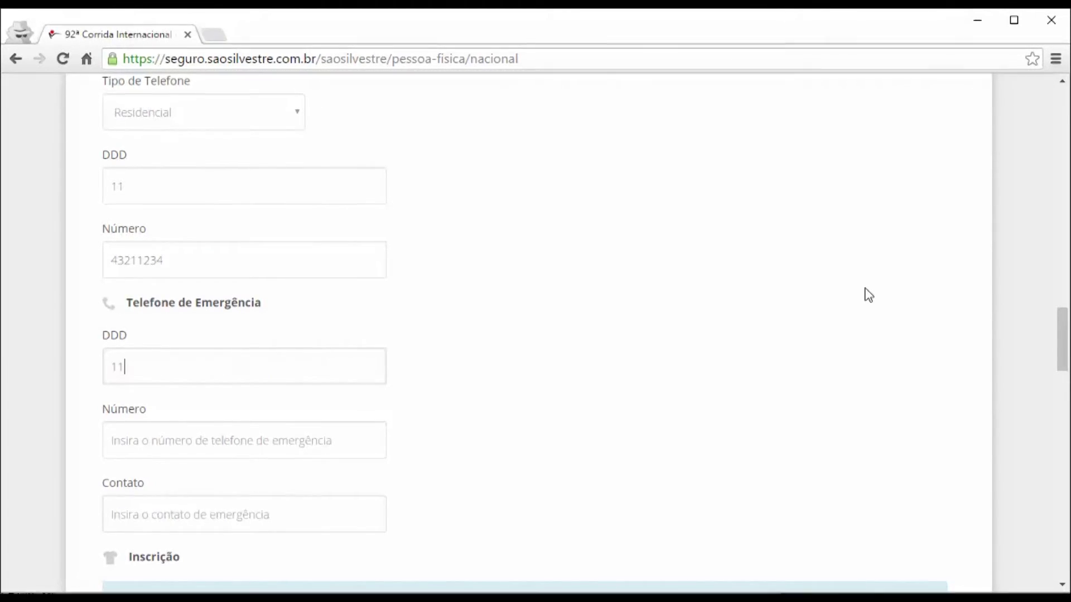
key(Tab)
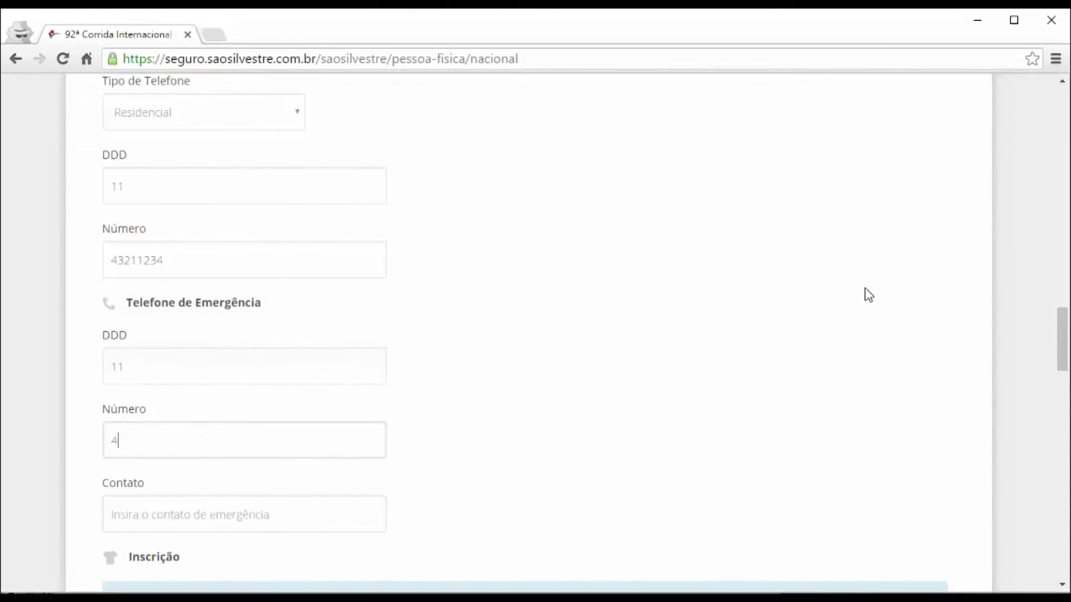
scroll(868, 294, down, 4)
key(Tab)
text(M)
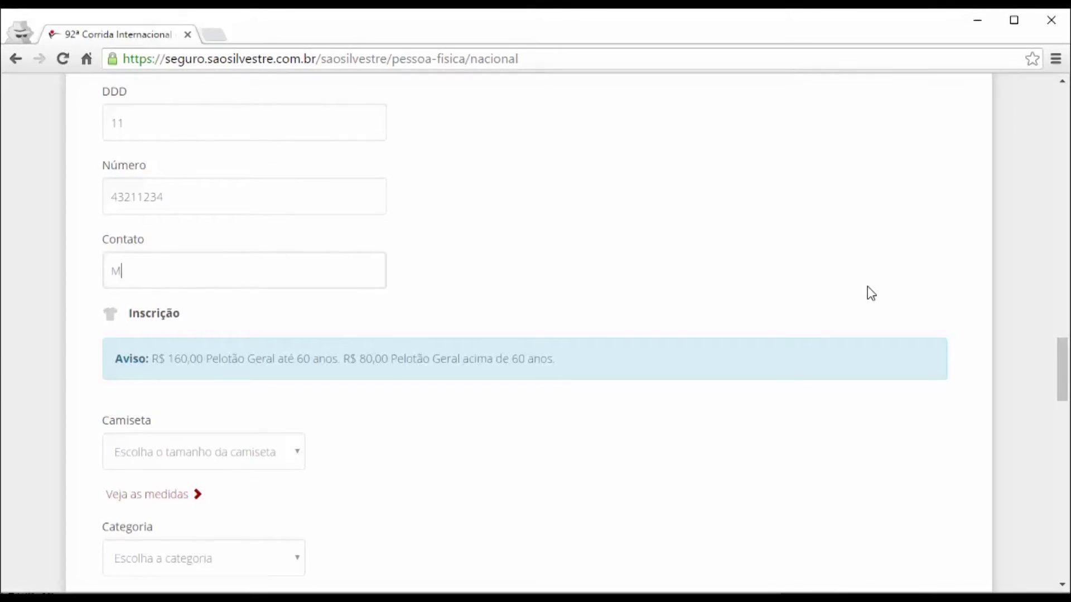
text(amãe)
Choose T-shirt size G and the general pack athletes category.
scroll(576, 277, down, 3)
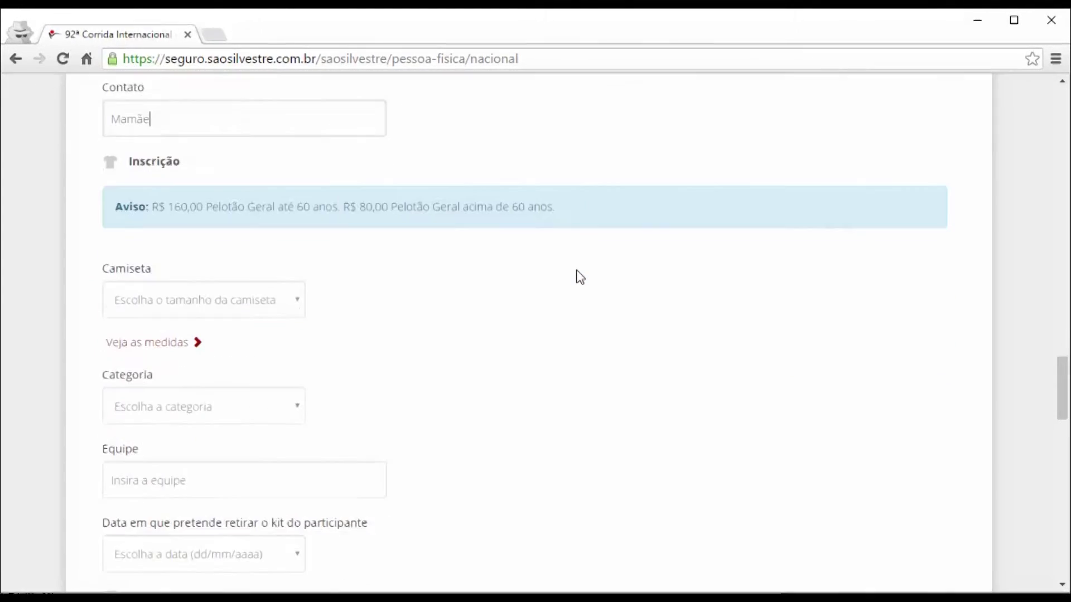
click(297, 290)
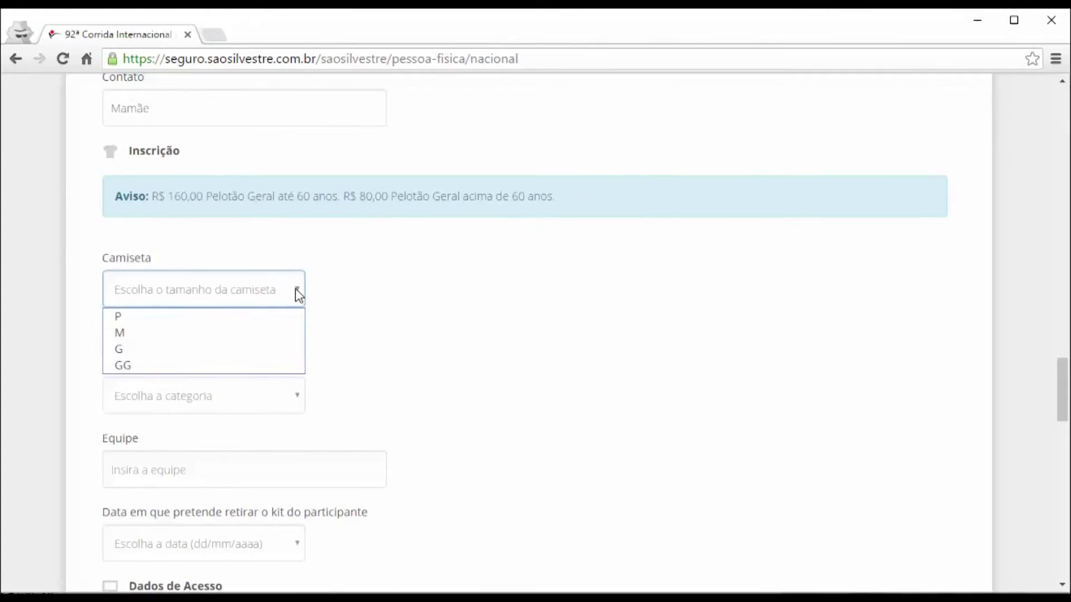
click(187, 351)
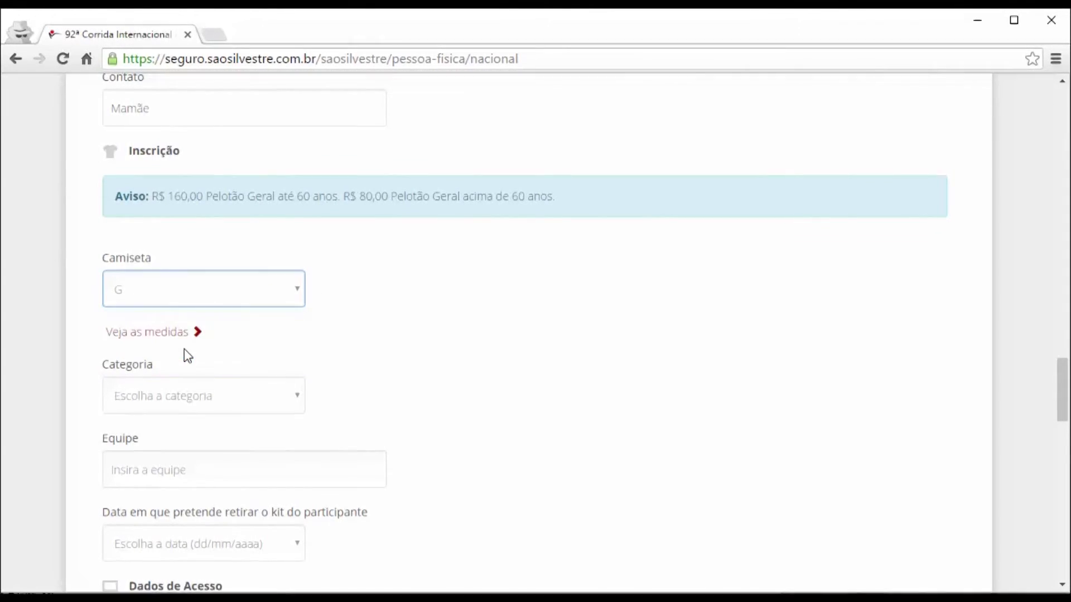
click(294, 395)
click(266, 423)
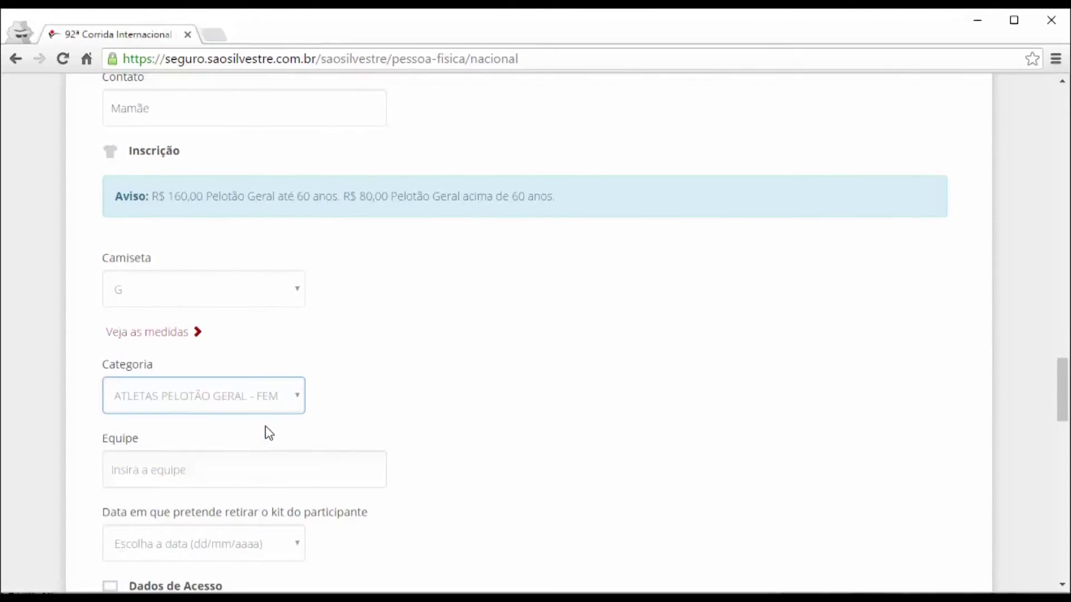
scroll(358, 309, down, 4)
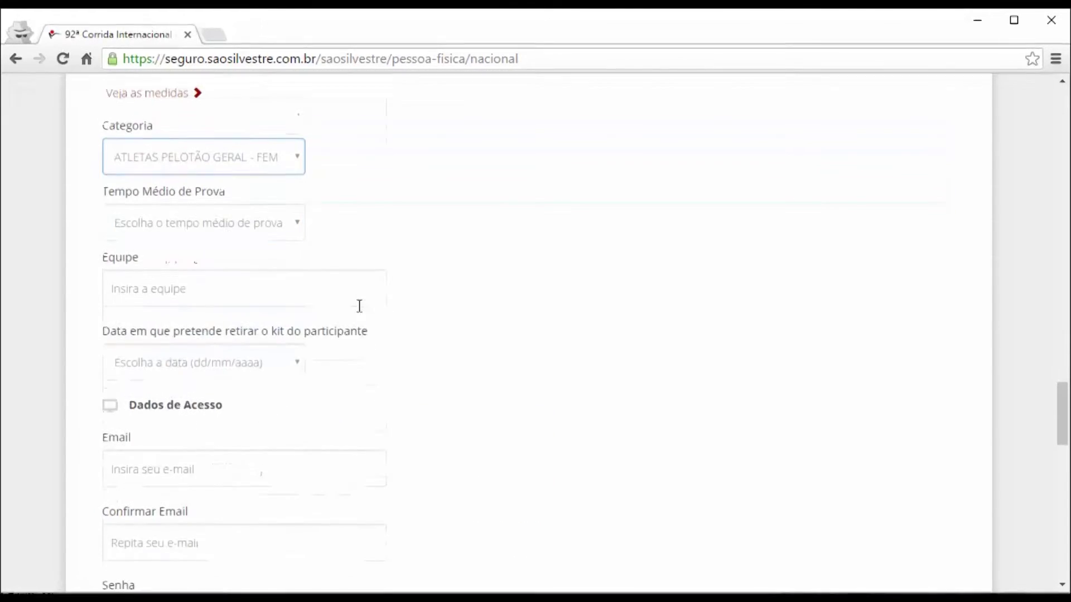
Set average time 'De 1h20min até 1h35min', team 'Correr é Viver', kit pickup 28/12/2016.
click(251, 218)
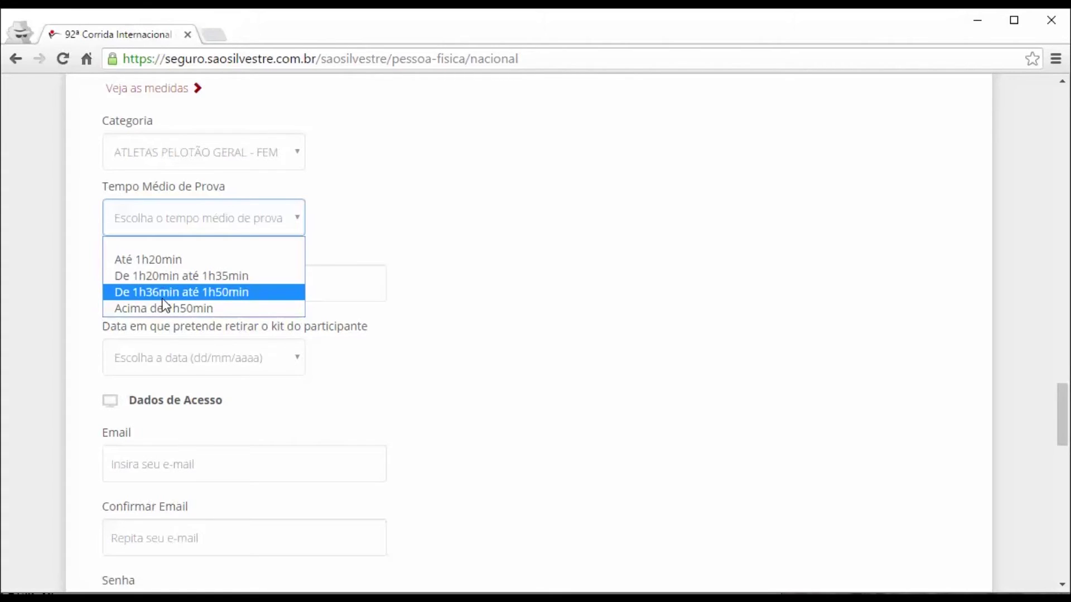
click(162, 277)
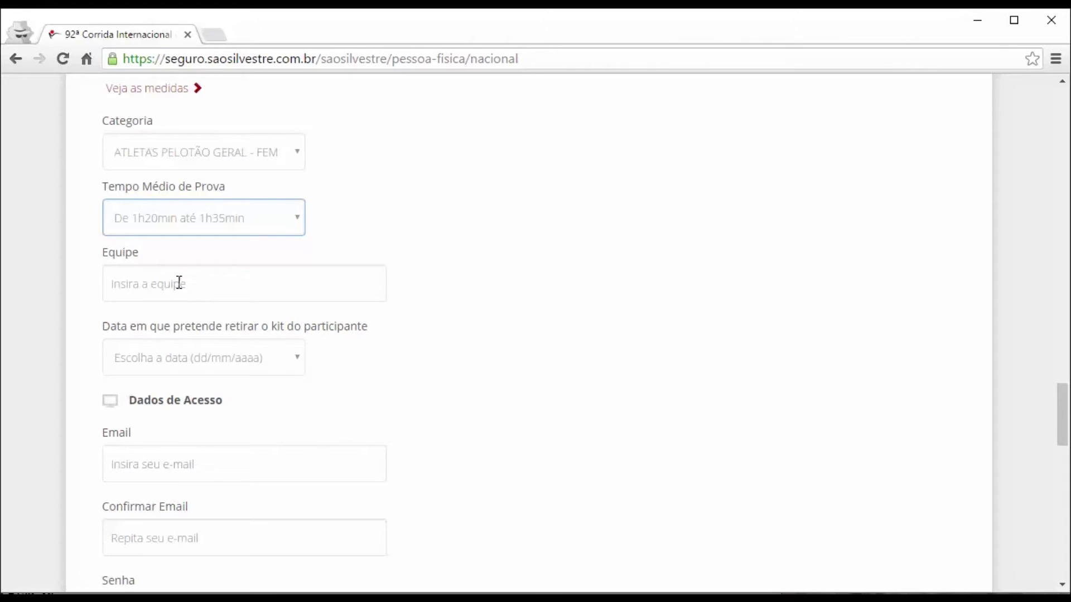
click(179, 282)
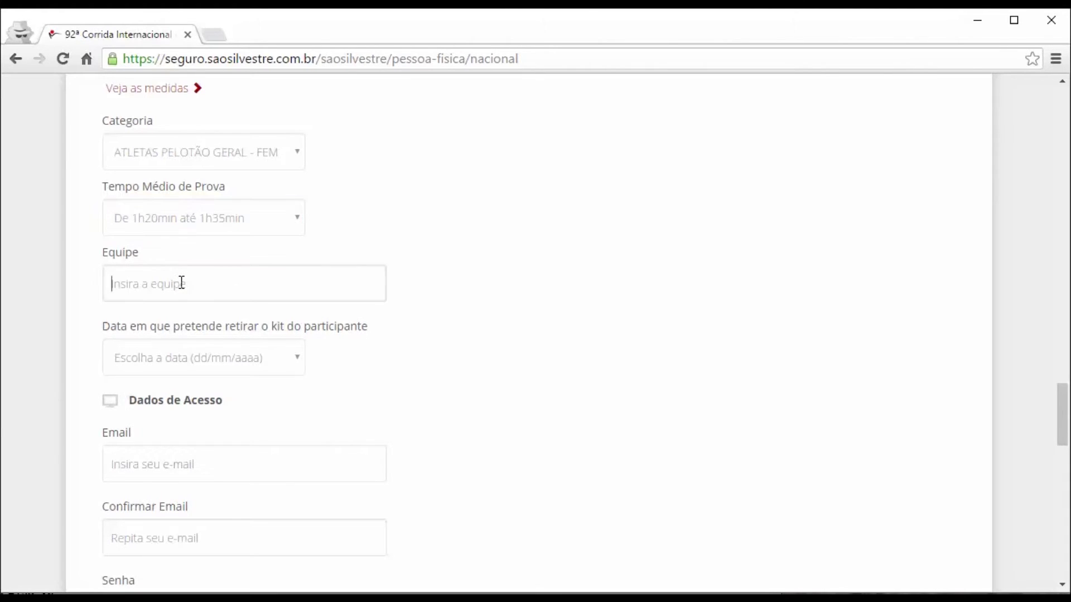
text(Correr é Viver)
click(299, 361)
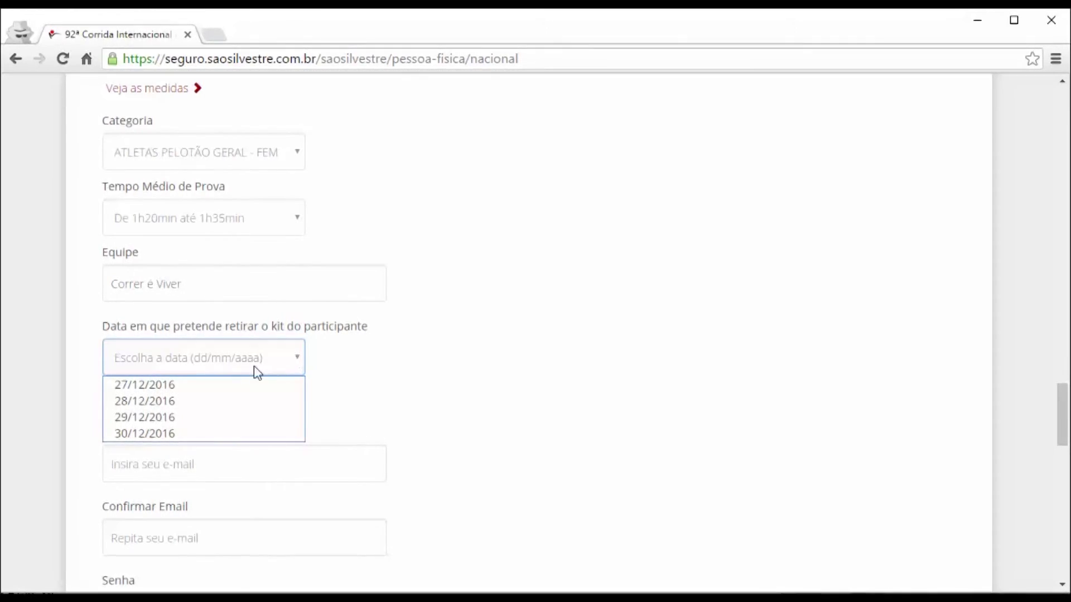
click(171, 401)
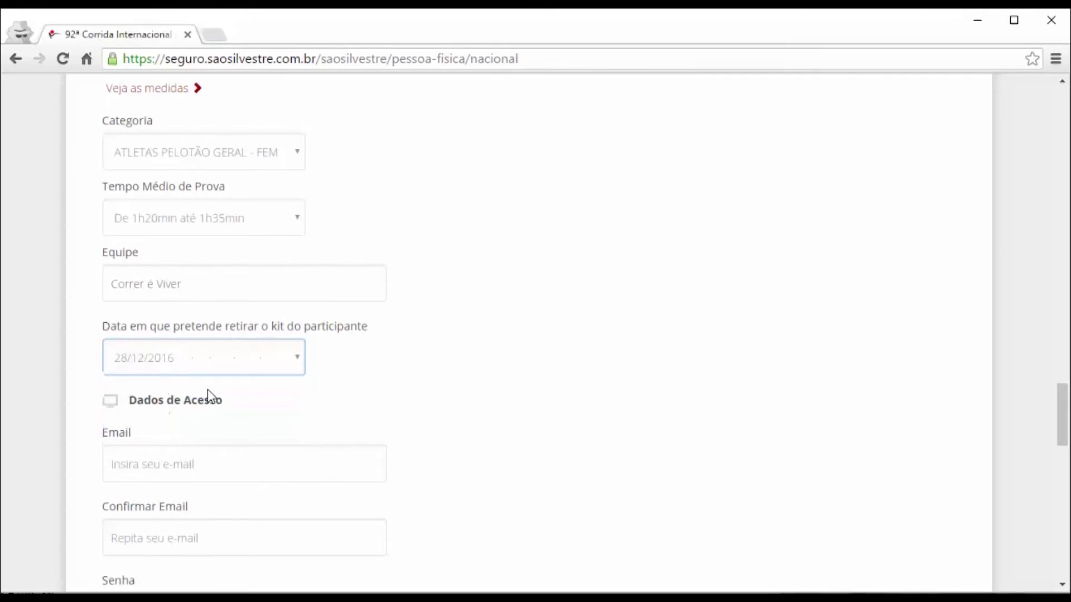
scroll(168, 400, down, 3)
Enter the access e-mail in both e-mail fields and type the account password twice.
click(160, 305)
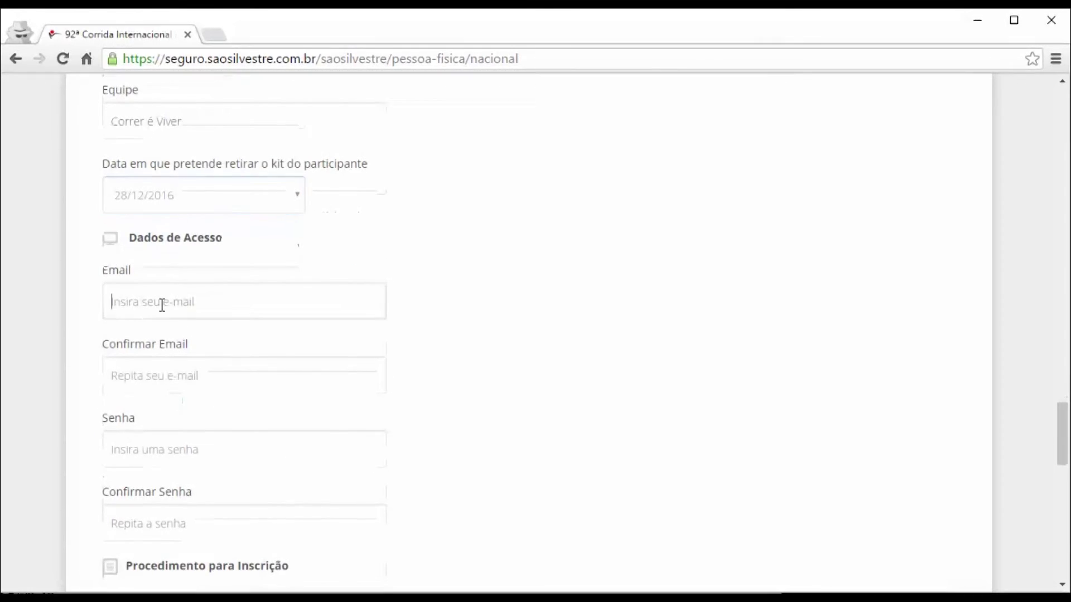
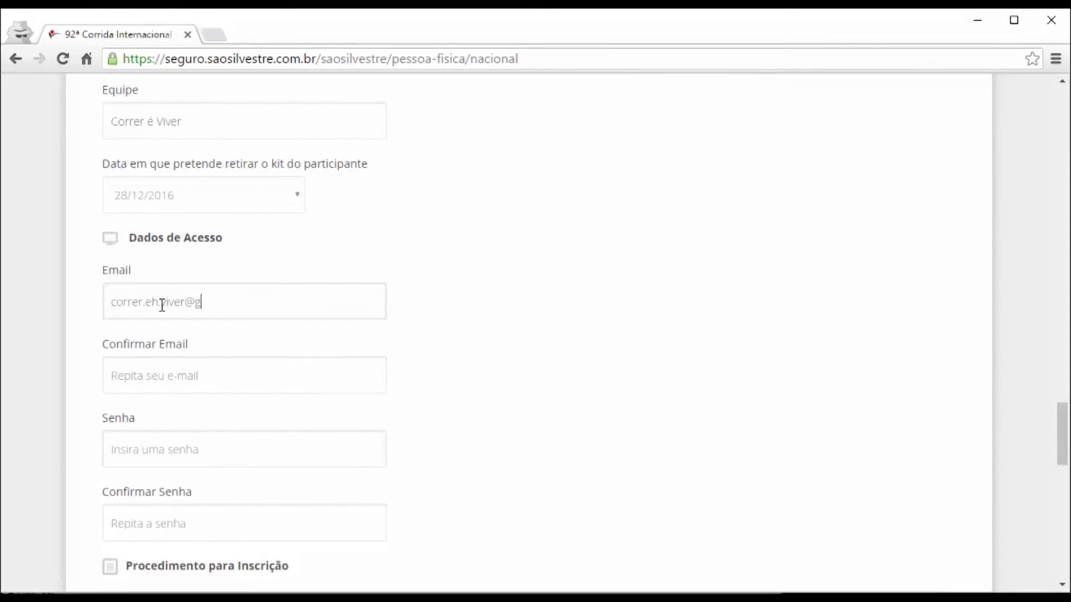
key(shift+Left)
key(shift+Left)
key(shift+Left)
key(shift+Left)
key(shift+Left)
key(shift+Left)
key(shift+Left)
key(shift+Left)
key(shift+Left)
key(shift+Left)
key(shift+Left)
key(shift+Left)
key(shift+Left)
key(shift+Left)
key(shift+Left)
key(shift+Left)
key(shift+Left)
key(shift+Left)
key(shift+Left)
key(shift+Left)
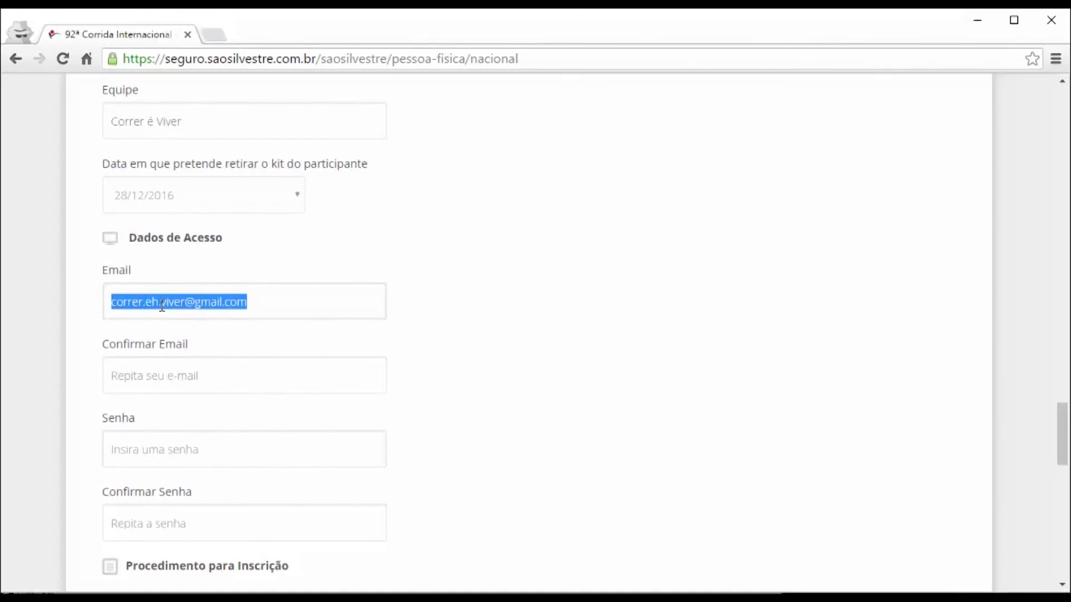
key(Tab)
key(Tab)
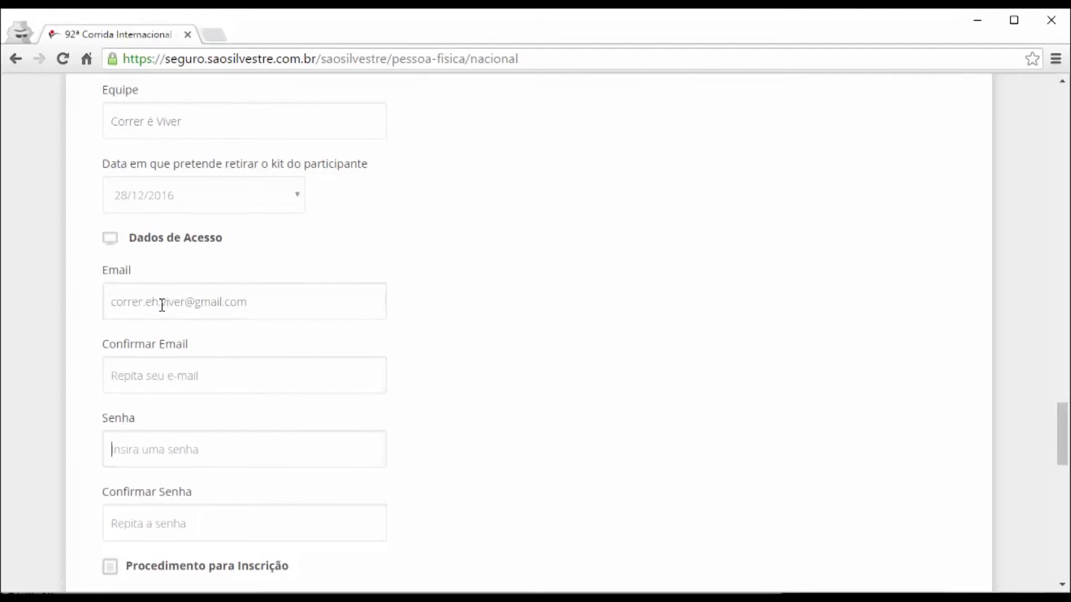
key(Tab)
key(ctrl+v)
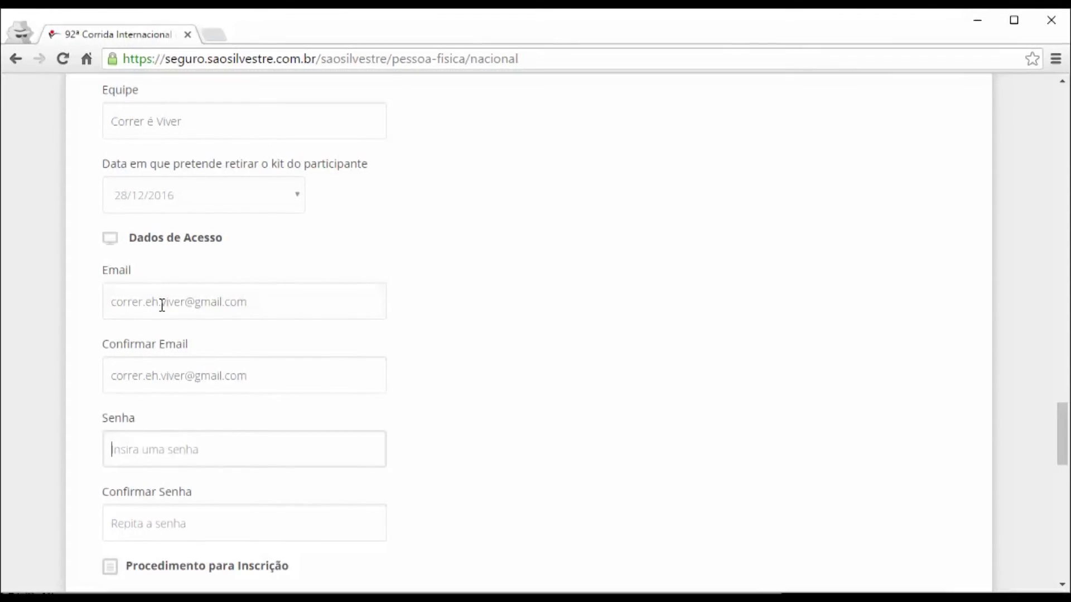
text(•••••••••)
key(Tab)
text(•••)
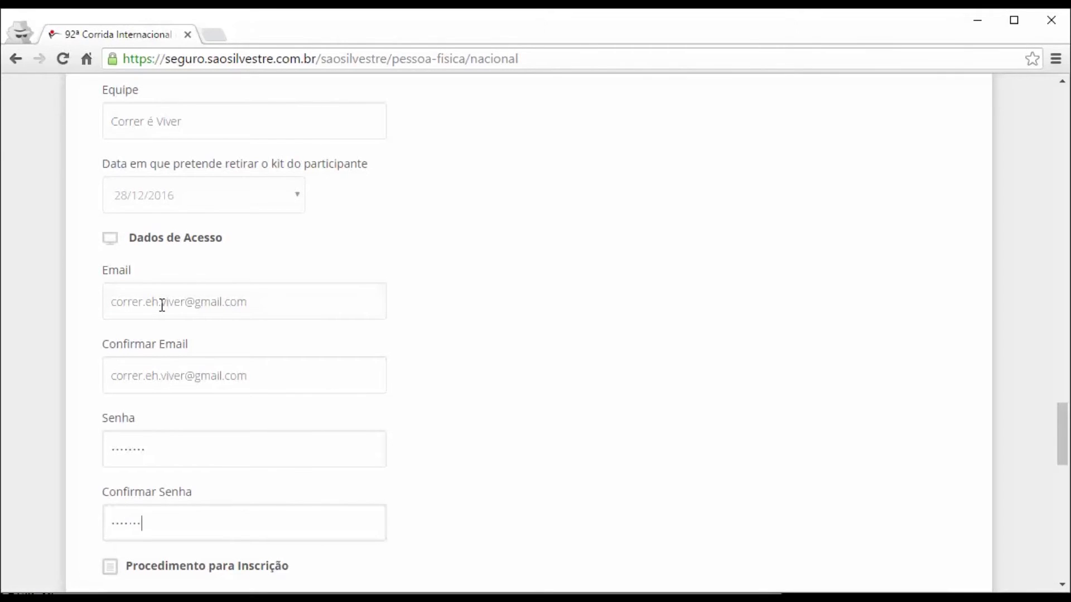
Tick both 'Estou ciente e concordo' agreements and submit the form with CADASTRAR.
scroll(184, 259, down, 7)
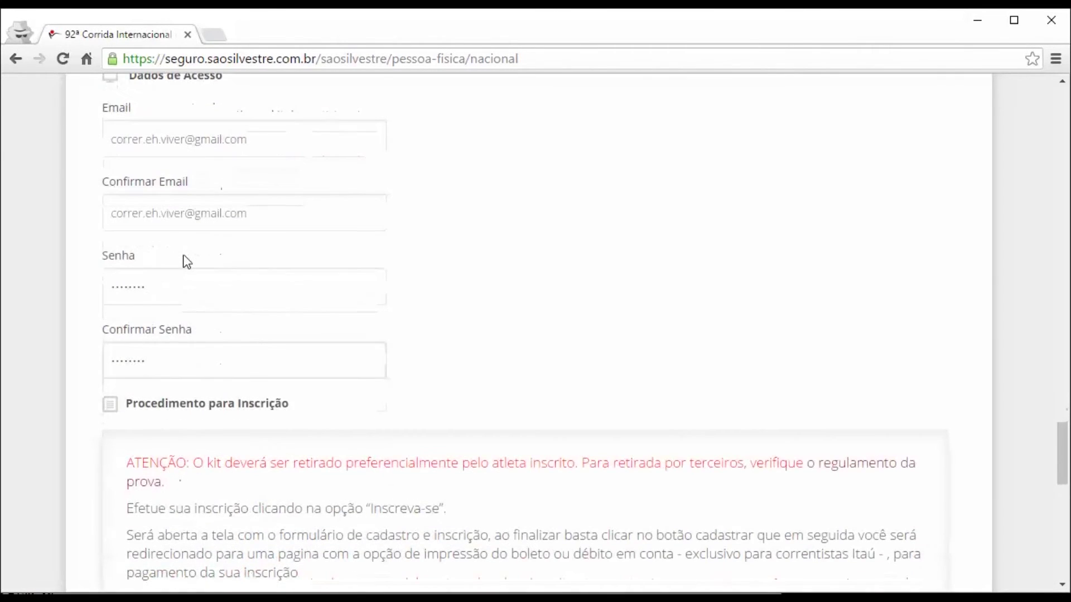
scroll(220, 232, down, 12)
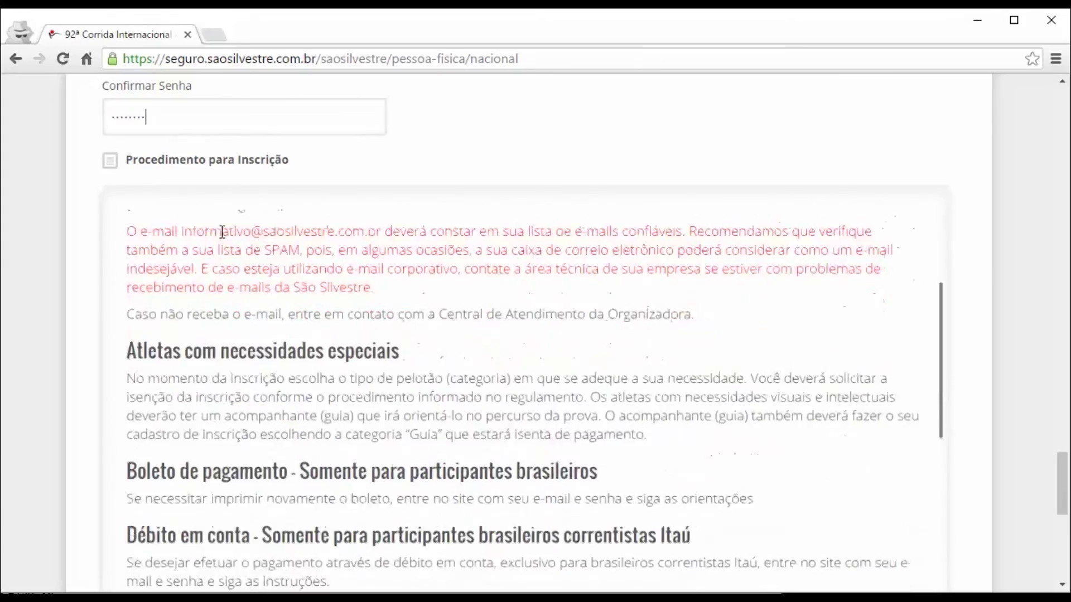
scroll(219, 232, down, 3)
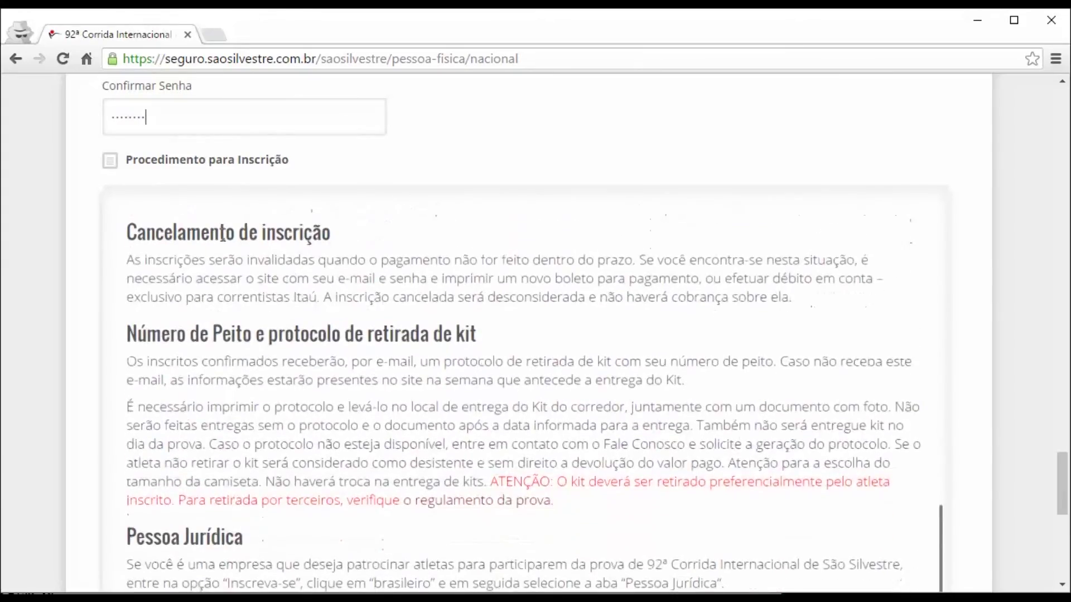
drag(1063, 483, 1062, 514)
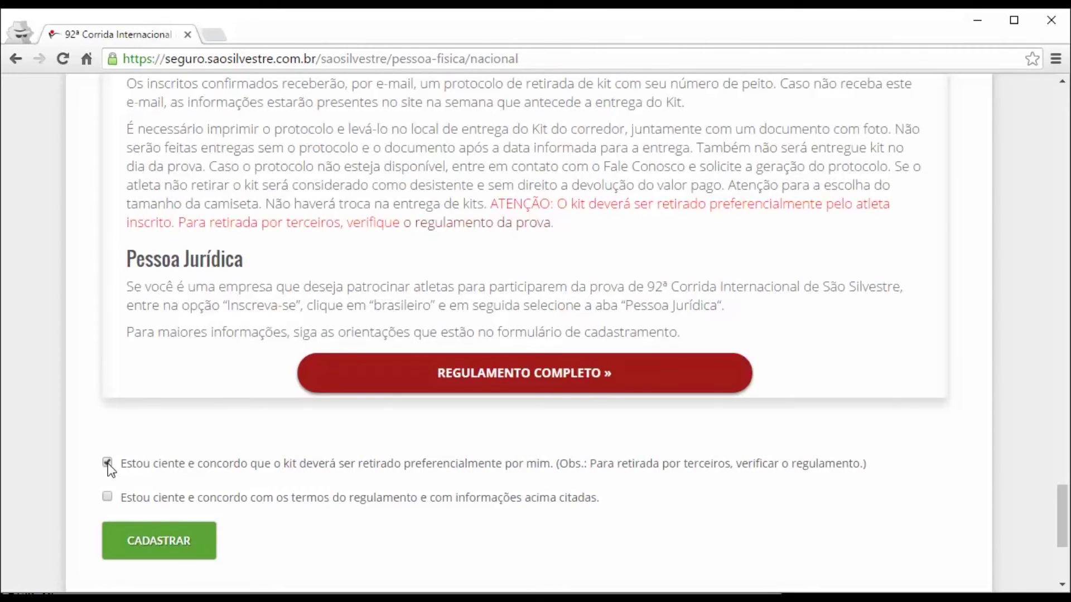
click(108, 497)
click(150, 544)
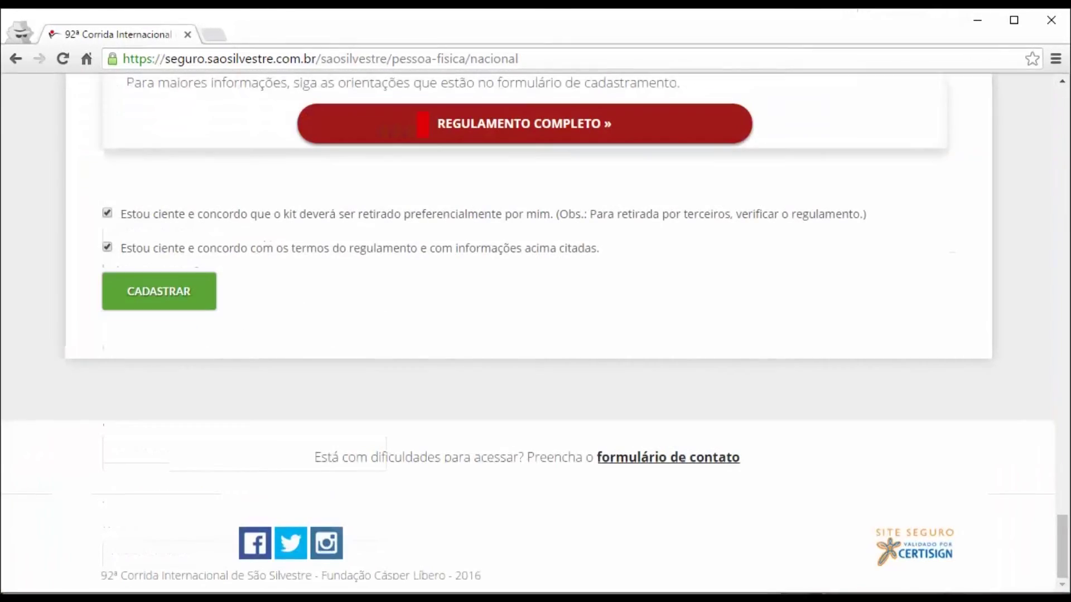
click(165, 296)
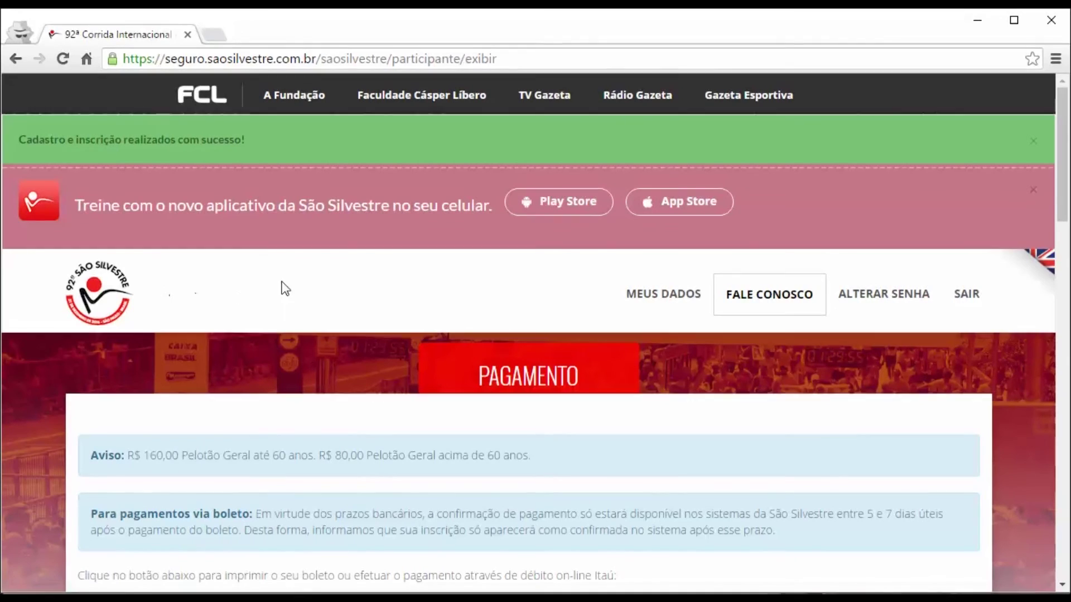
Scroll down to the PAGAMENTO section showing the R$ 160,00 fee and the IMPRIMIR BOLETO / PAGAR button.
scroll(497, 313, down, 3)
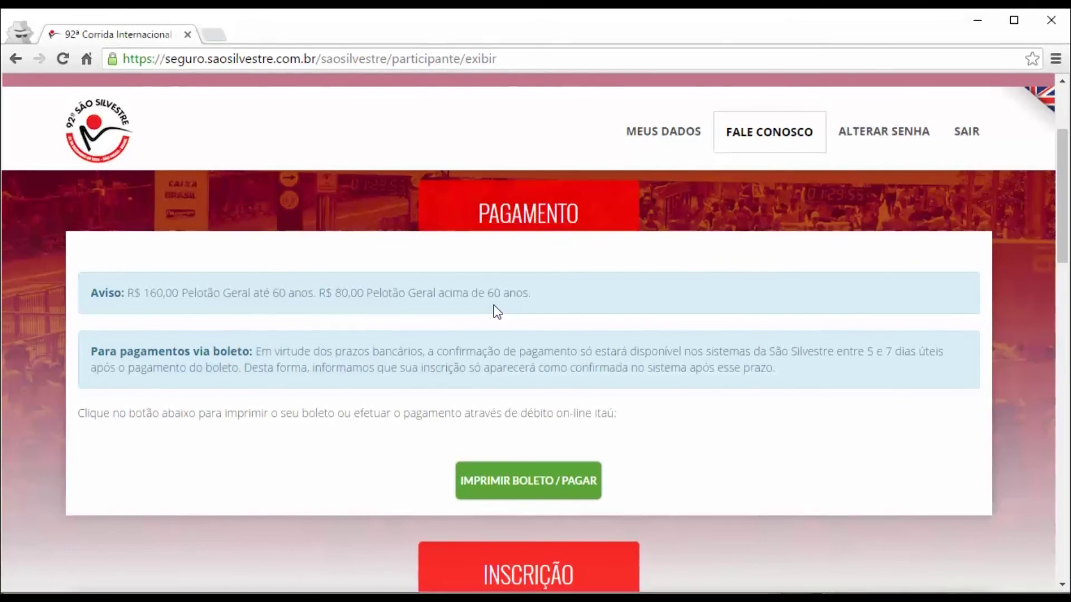
Open the Itaú Shopline payment window for the R$ 160,00 fee and select Boleto Bancário.
click(538, 485)
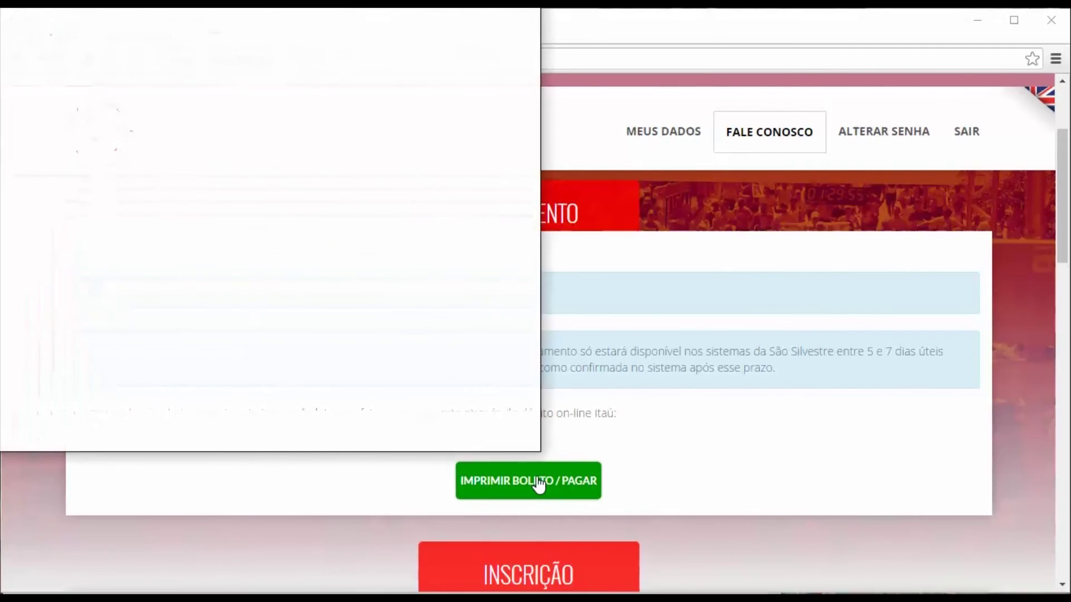
drag(346, 3, 539, 55)
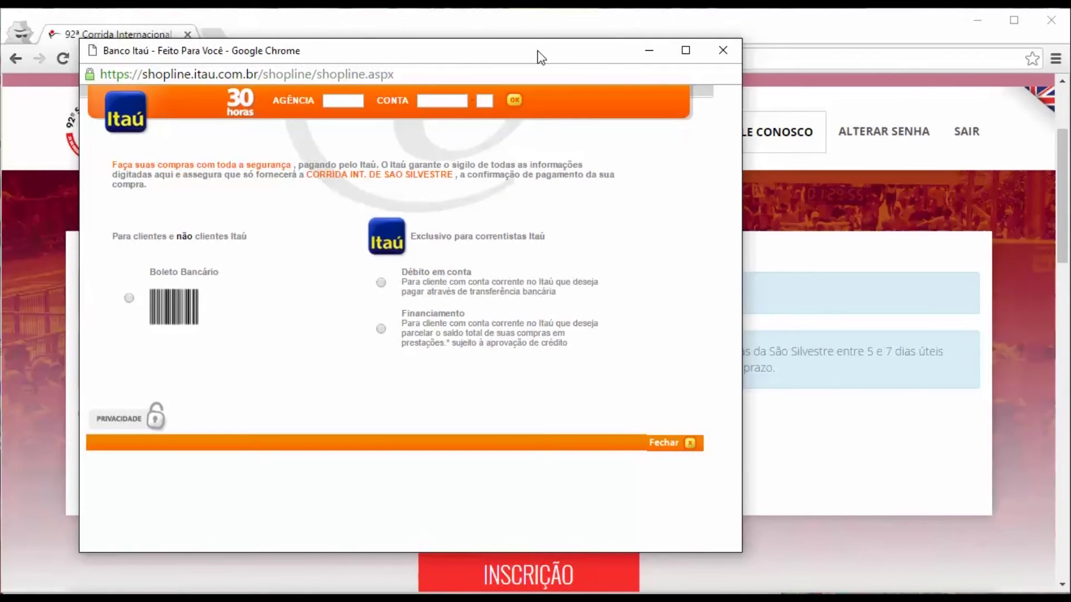
click(129, 299)
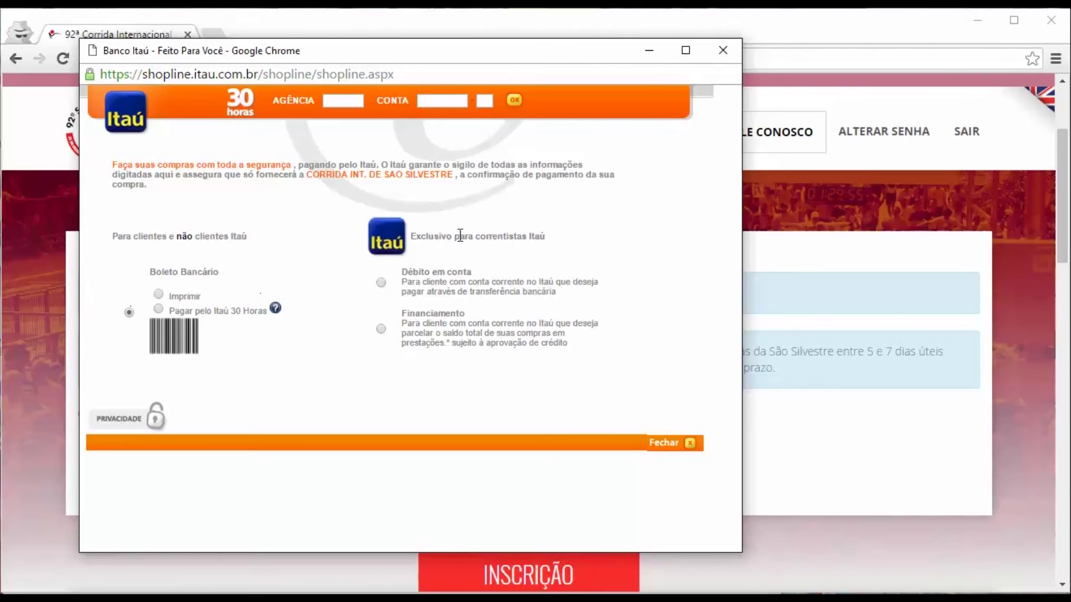